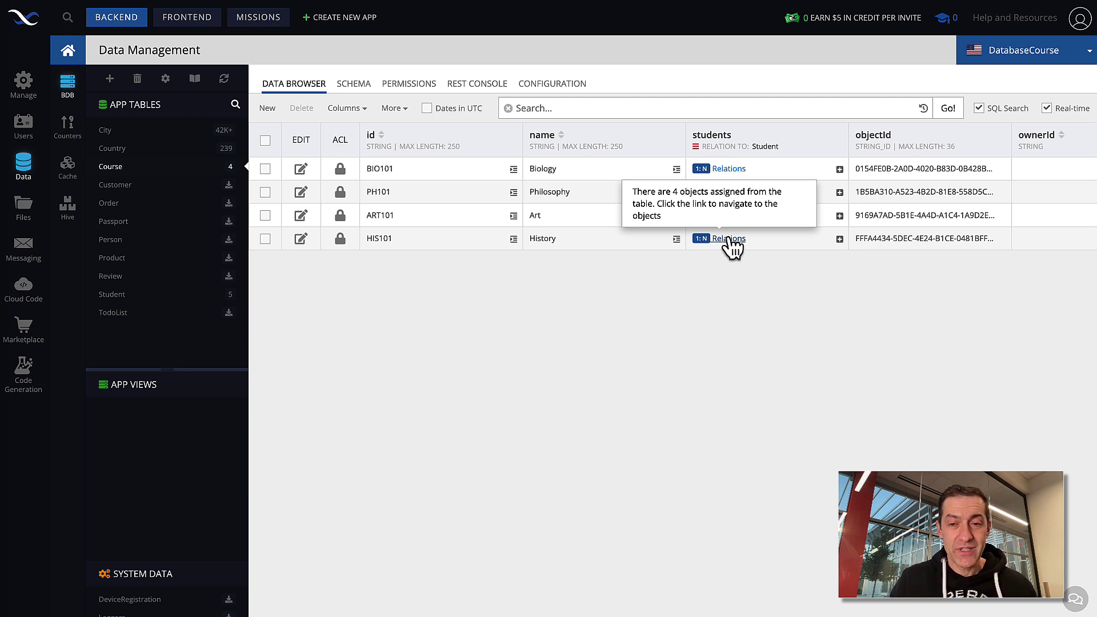
{"action": "mouse_move", "coordinate": [731, 196]}
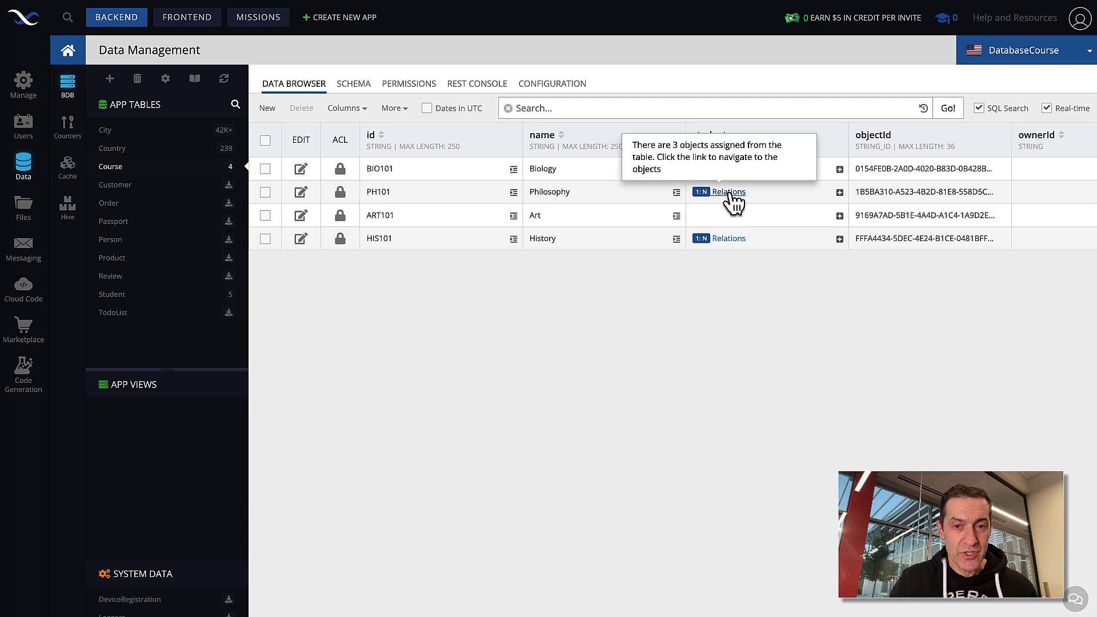
{"action": "mouse_move", "coordinate": [739, 173]}
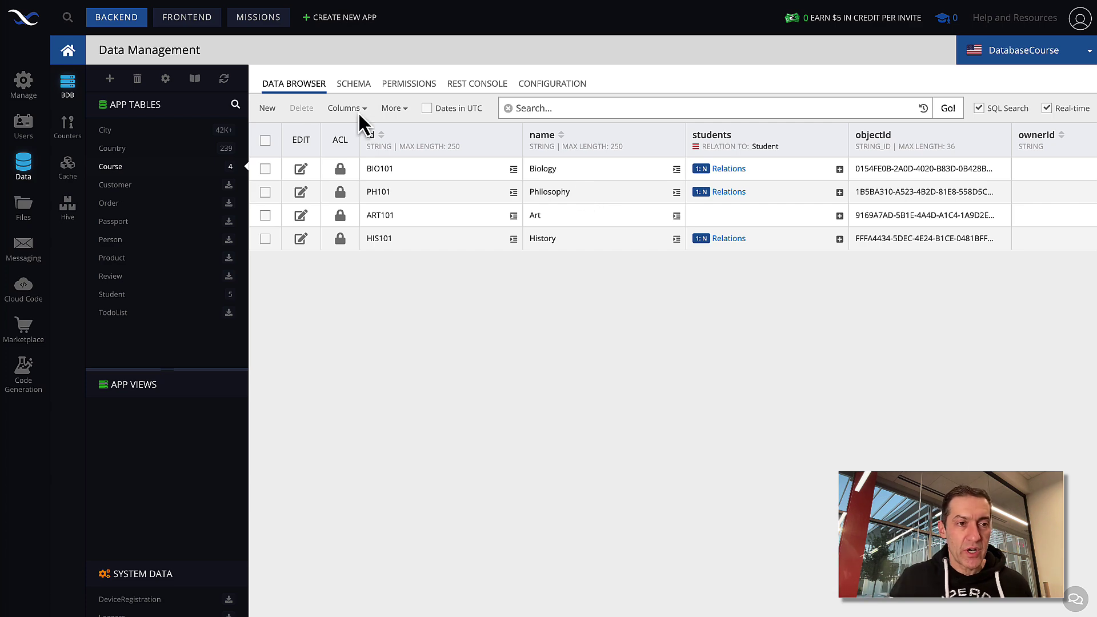
- Choose CoursesAndStudents.zip as the Backendless app archive on the application's import page
{"action": "left_click", "coordinate": [23, 86]}
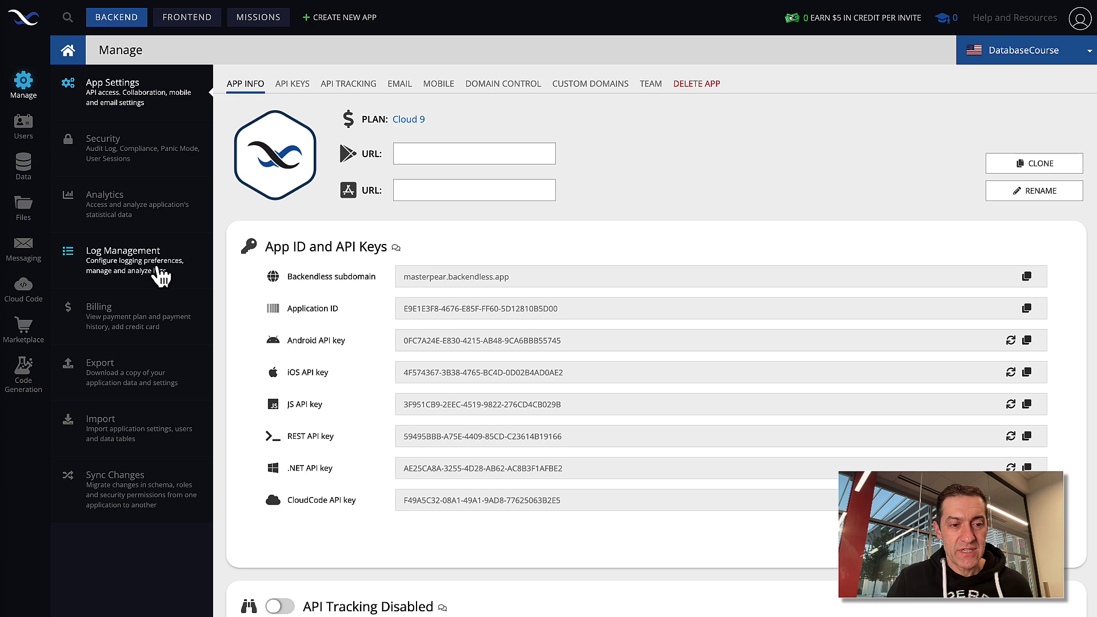
{"action": "left_click", "coordinate": [124, 426]}
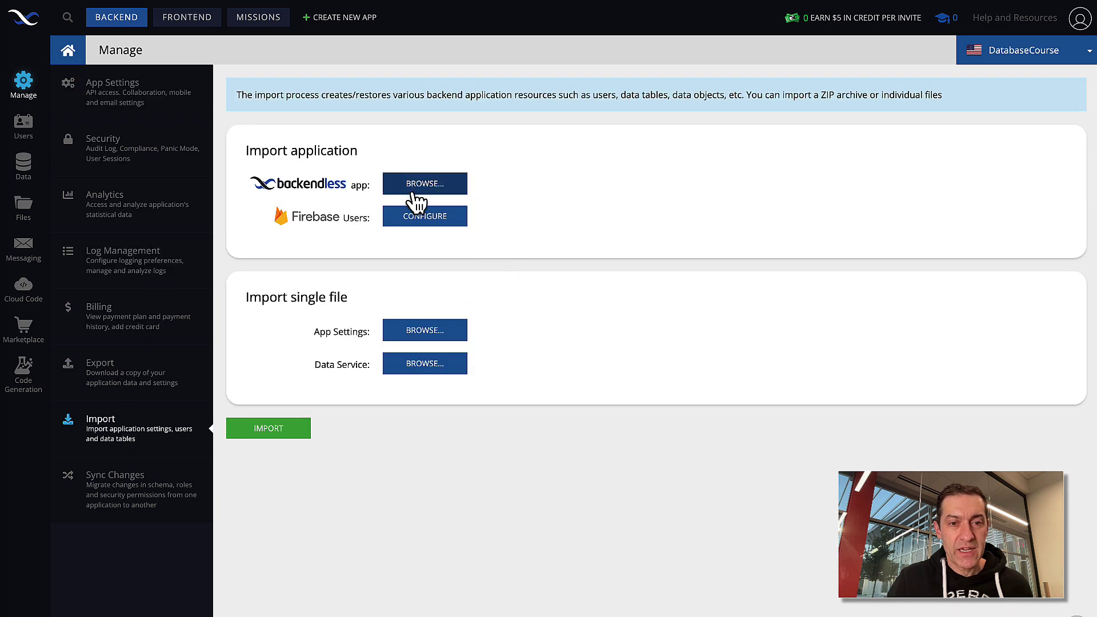
{"action": "left_click", "coordinate": [440, 187]}
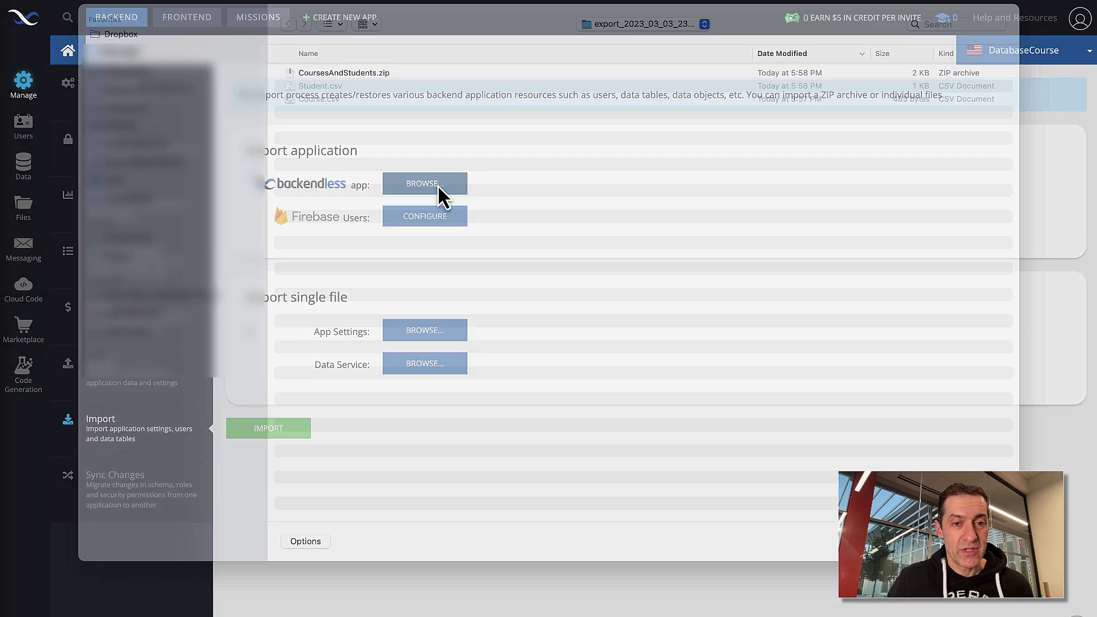
{"action": "left_click", "coordinate": [368, 91]}
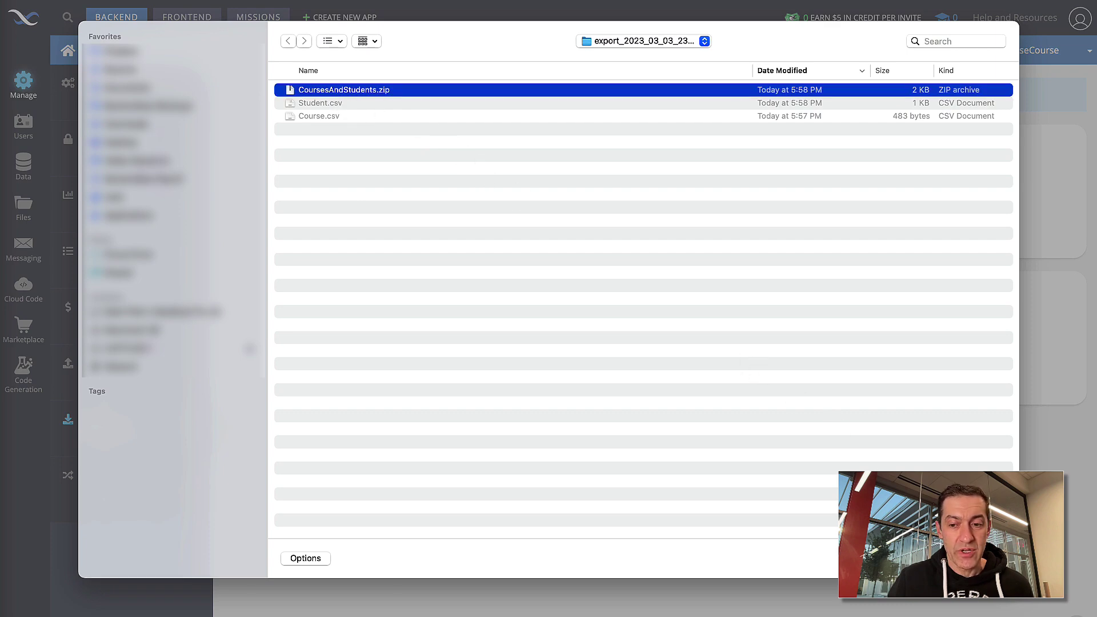
{"action": "left_click", "coordinate": [986, 559]}
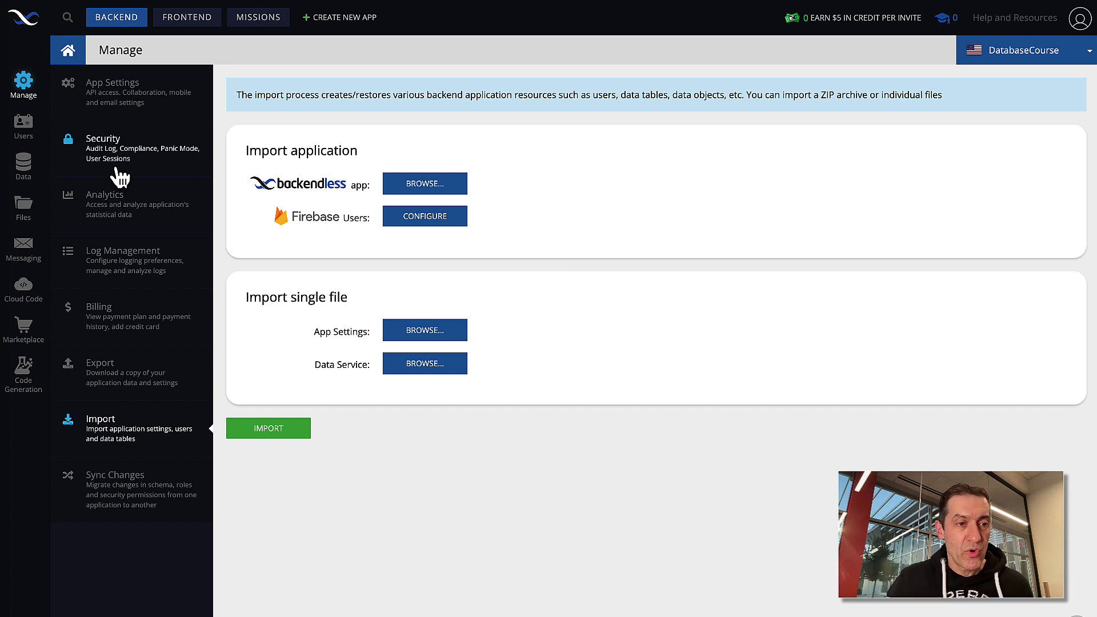
- Run a GET request on the Course table in the REST Console with the students relation loaded
{"action": "left_click", "coordinate": [23, 166]}
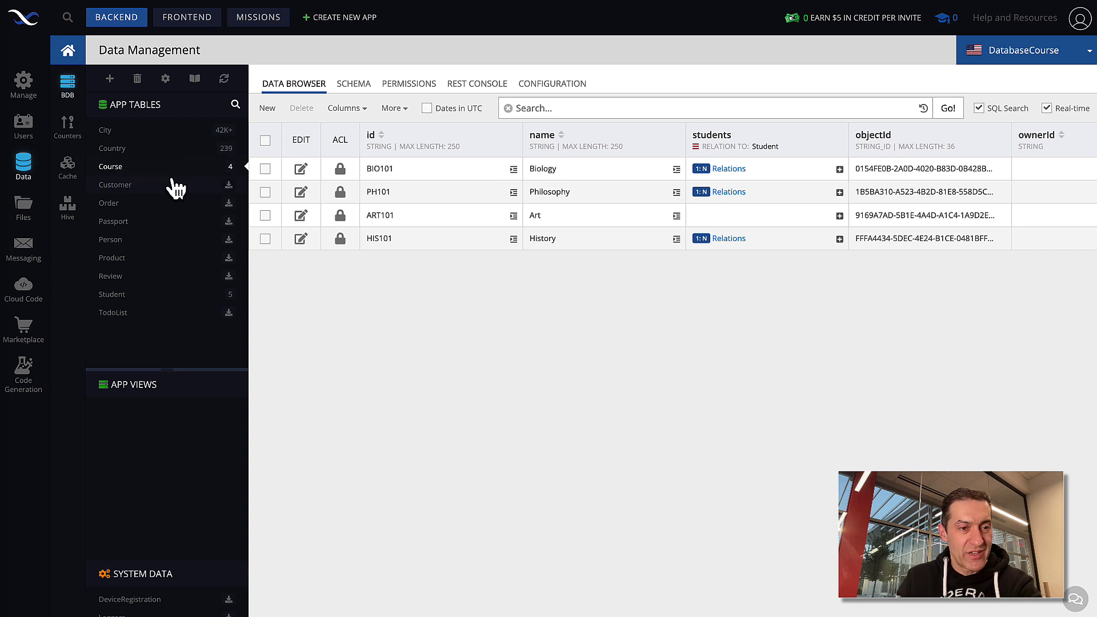
{"action": "left_click", "coordinate": [487, 84]}
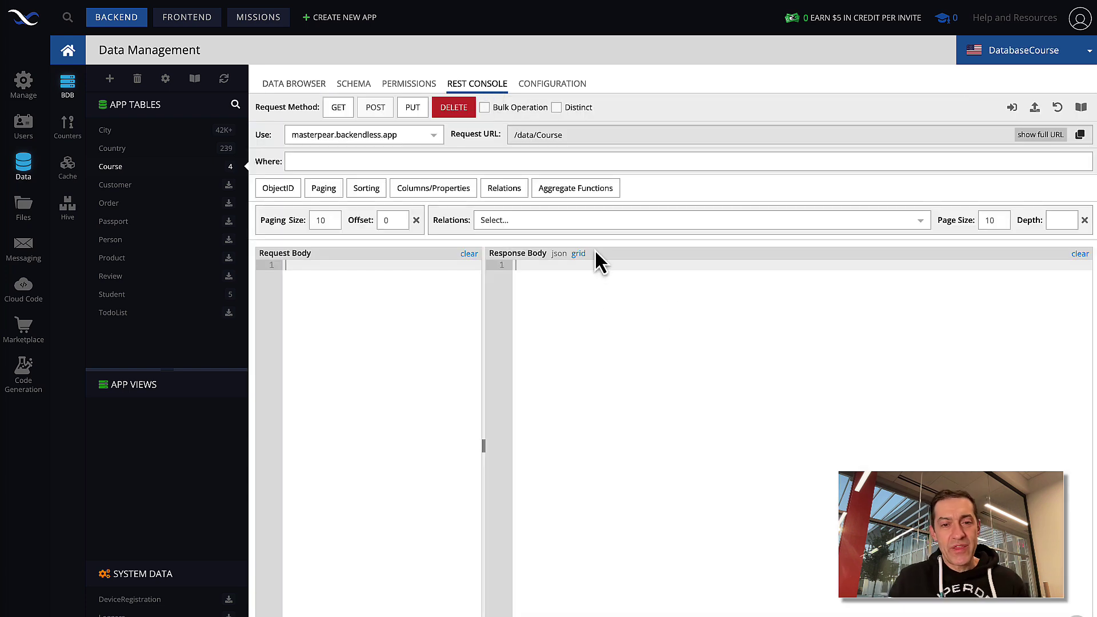
{"action": "left_click", "coordinate": [526, 221]}
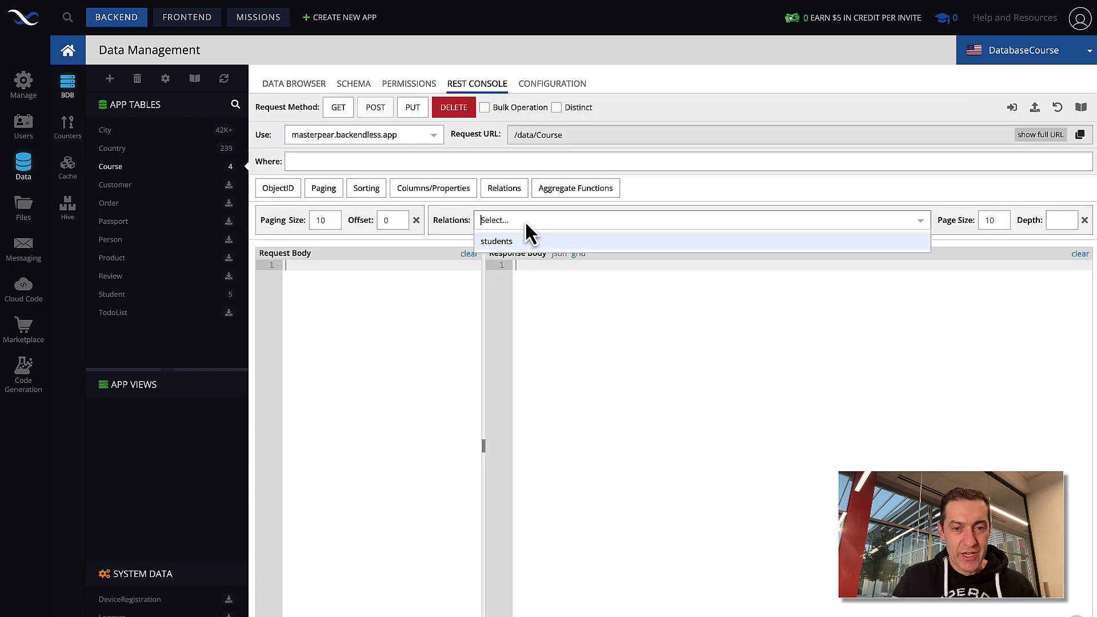
{"action": "left_click", "coordinate": [525, 243]}
{"action": "left_click", "coordinate": [708, 112]}
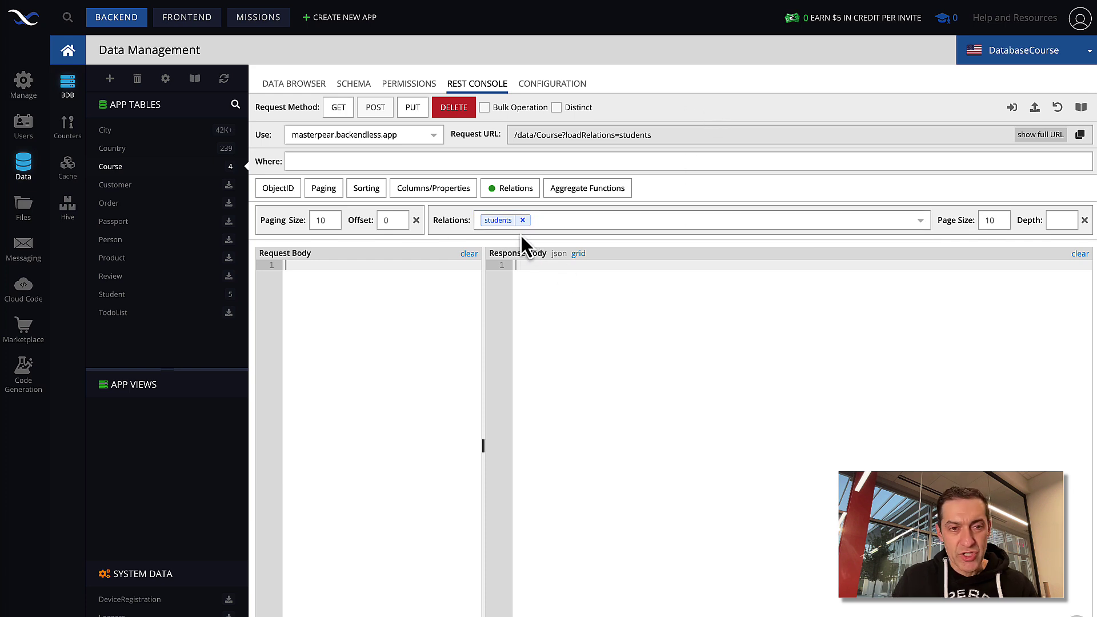
{"action": "left_click", "coordinate": [340, 109]}
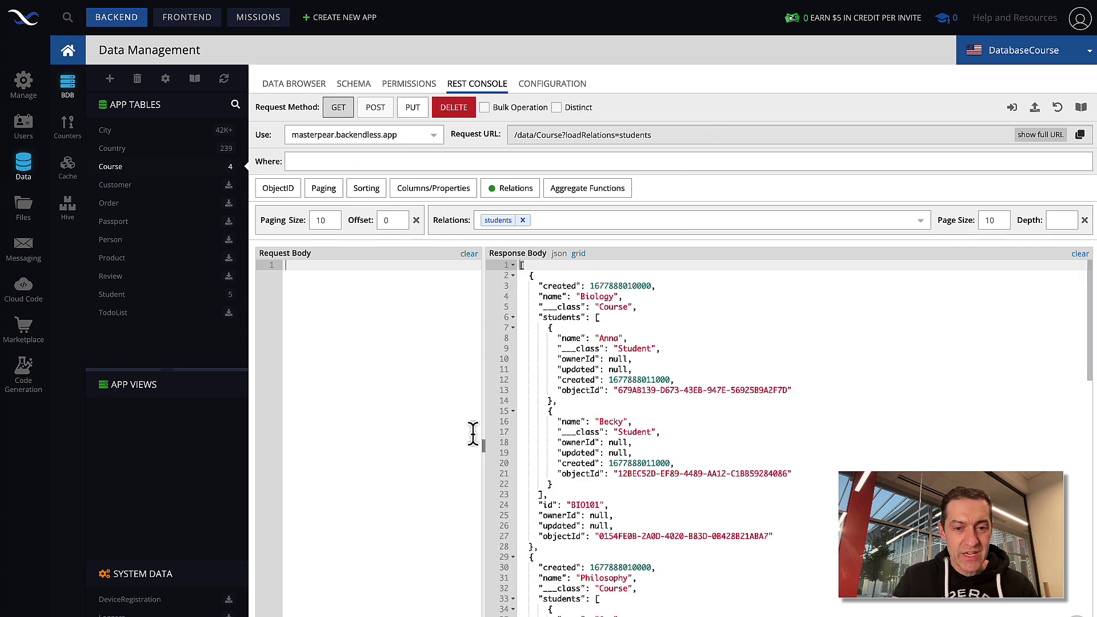
- Widen the response area and collapse the students arrays of the Biology and Philosophy courses
{"action": "left_click_drag", "start_coordinate": [483, 448], "coordinate": [430, 451]}
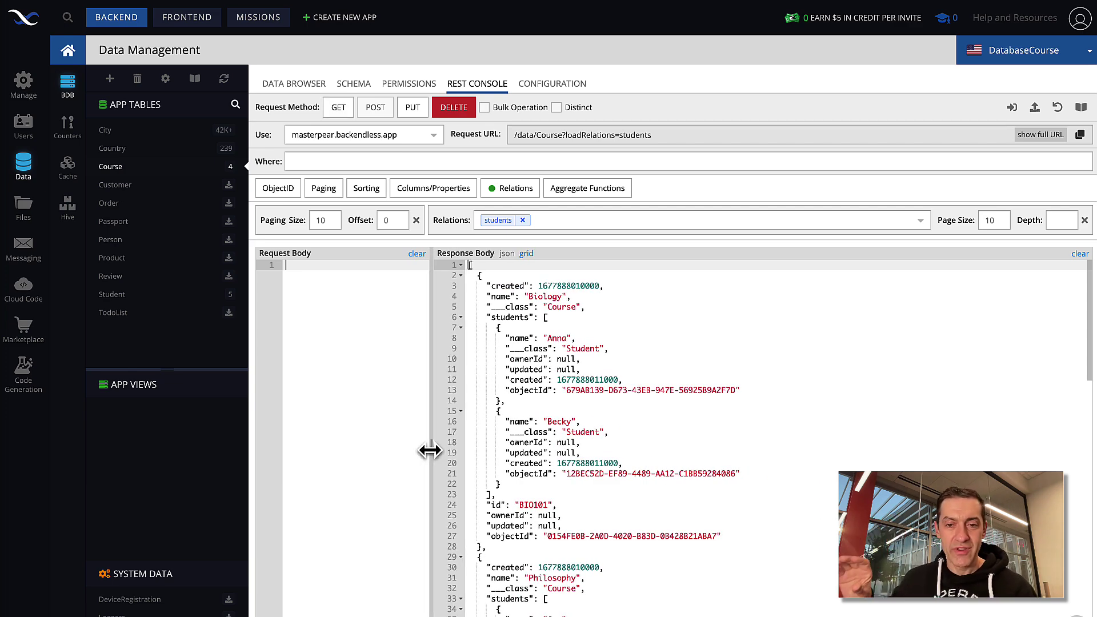
{"action": "left_click", "coordinate": [461, 317]}
{"action": "left_click", "coordinate": [461, 421]}
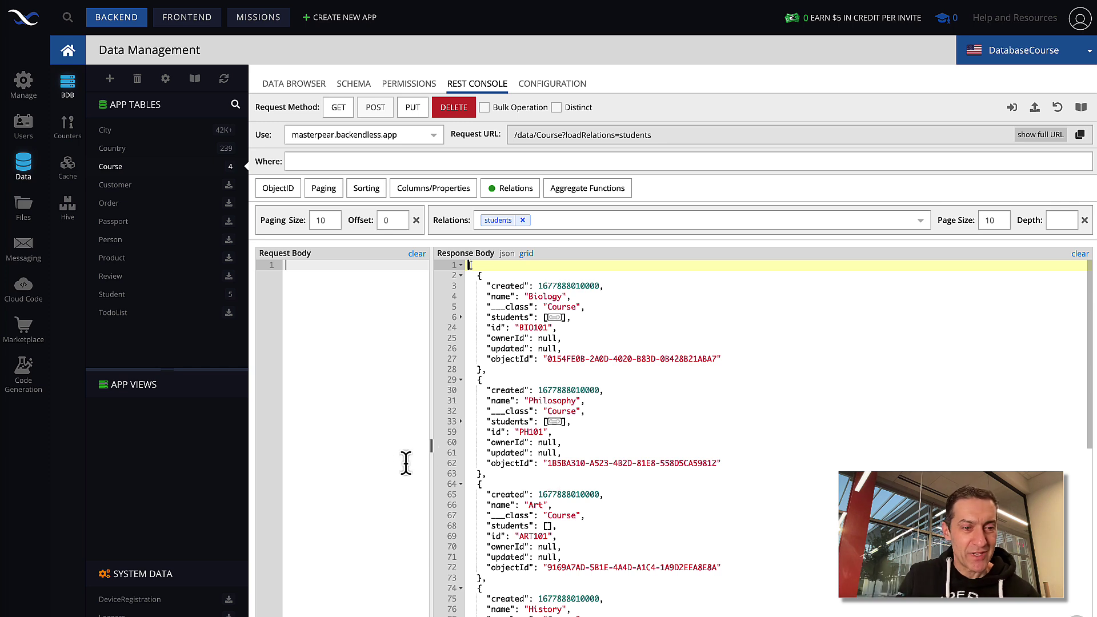
- Retrieve the Student objects matching the where clause Course[students].name = 'History' and review the returned records
{"action": "left_click", "coordinate": [153, 299]}
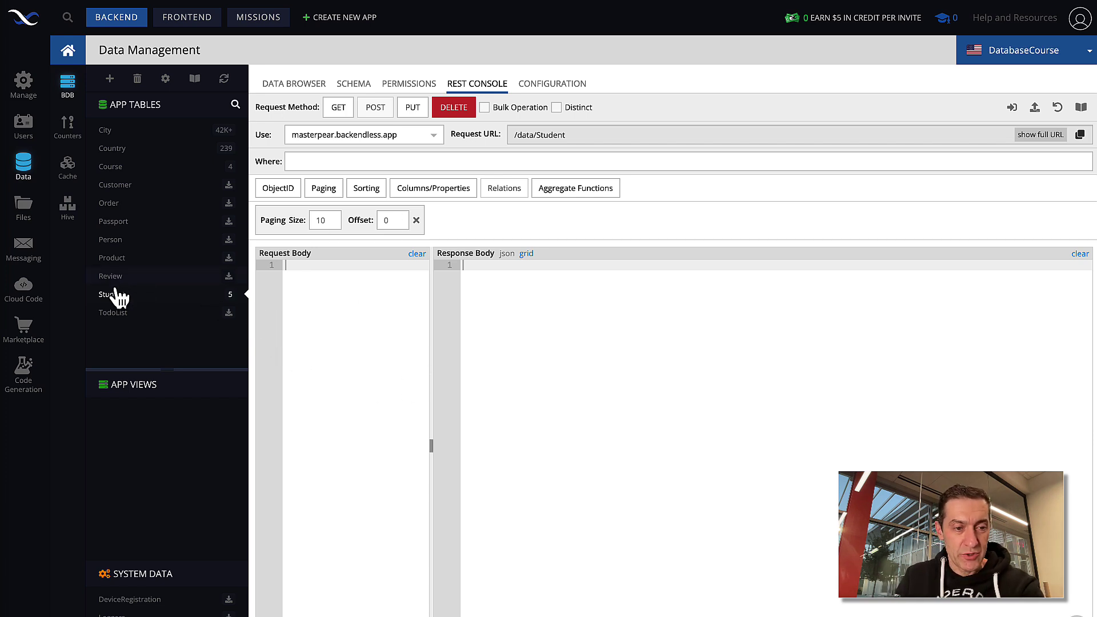
{"action": "left_click", "coordinate": [343, 161]}
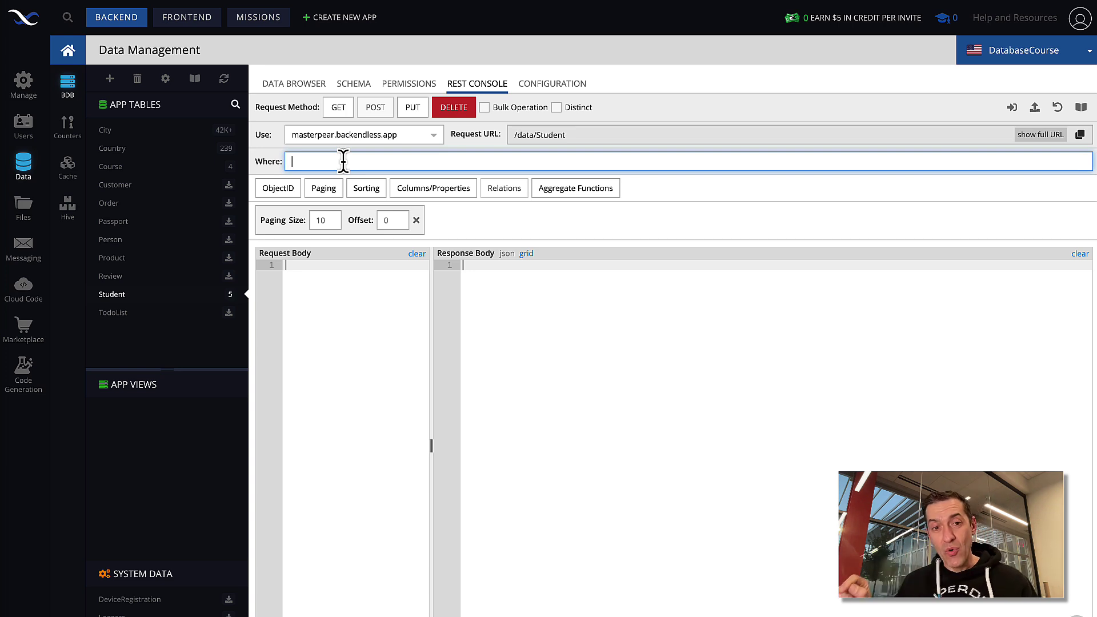
{"action": "type", "text": "Co"}
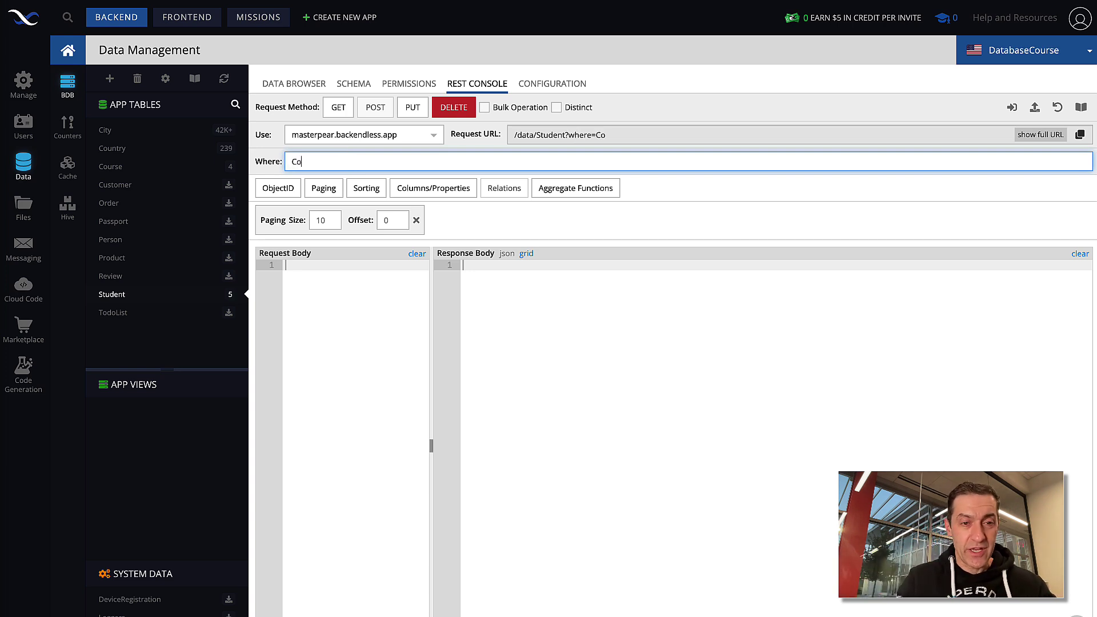
{"action": "type", "text": "urse["}
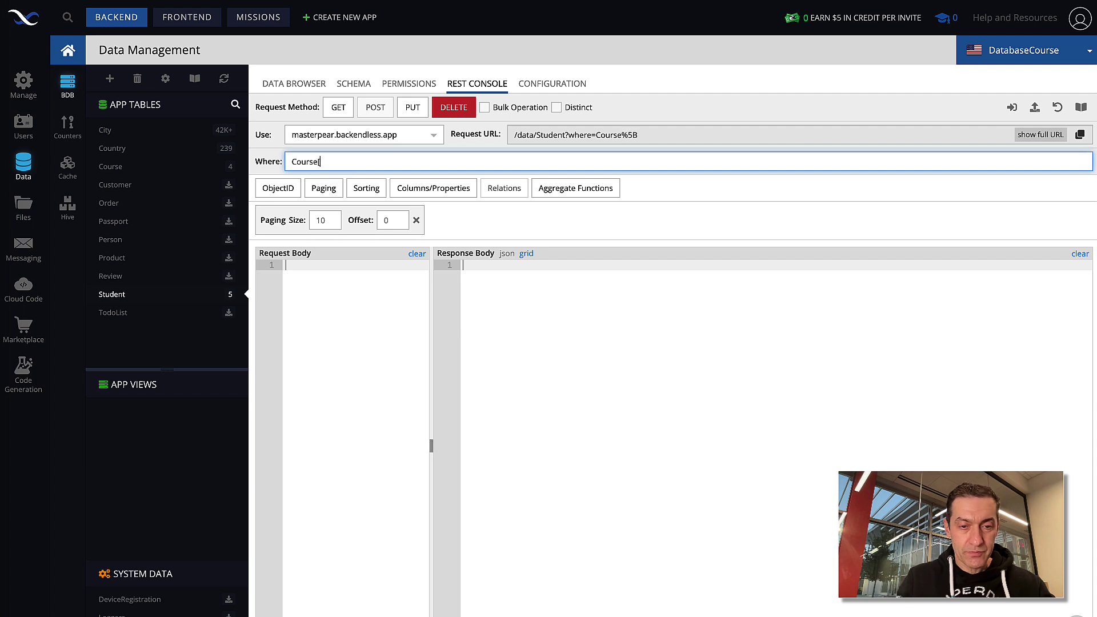
{"action": "type", "text": "students]."}
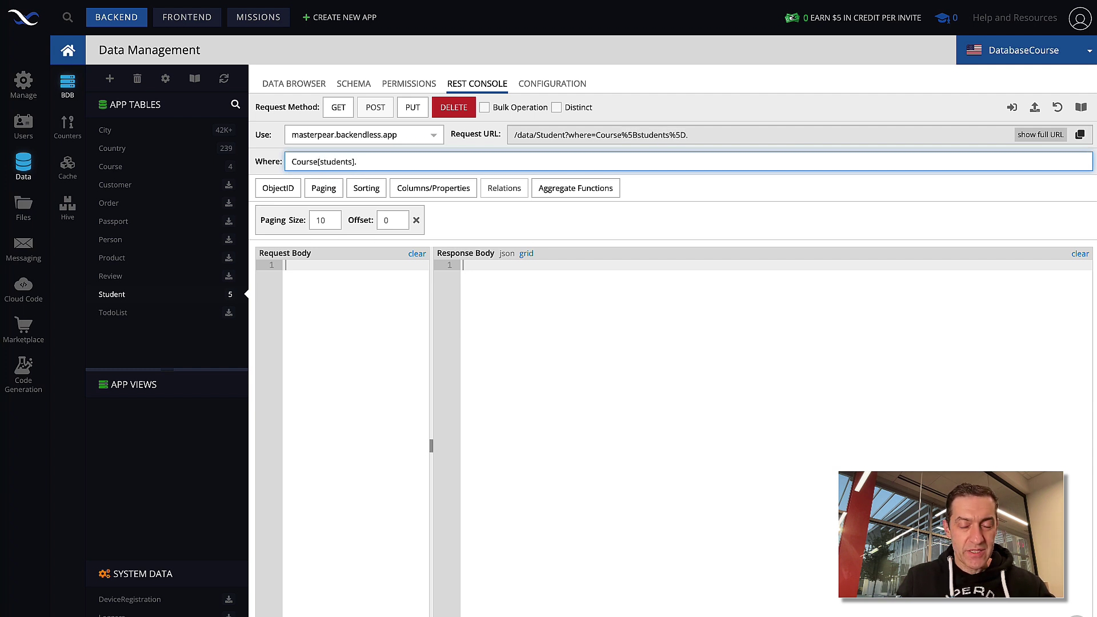
{"action": "type", "text": "name = '"}
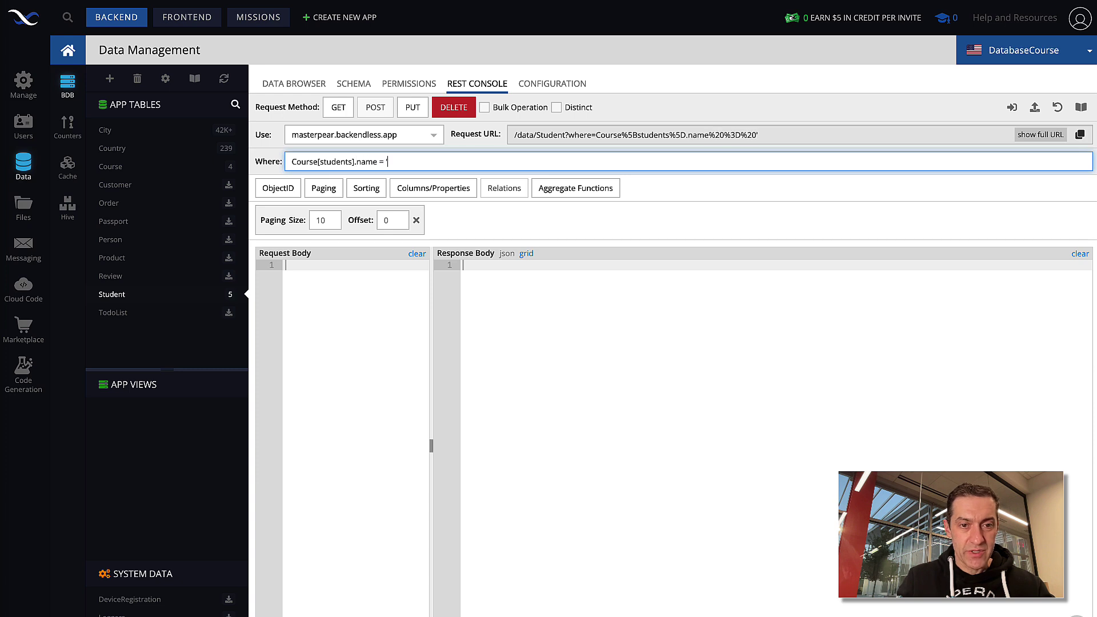
{"action": "type", "text": "History"}
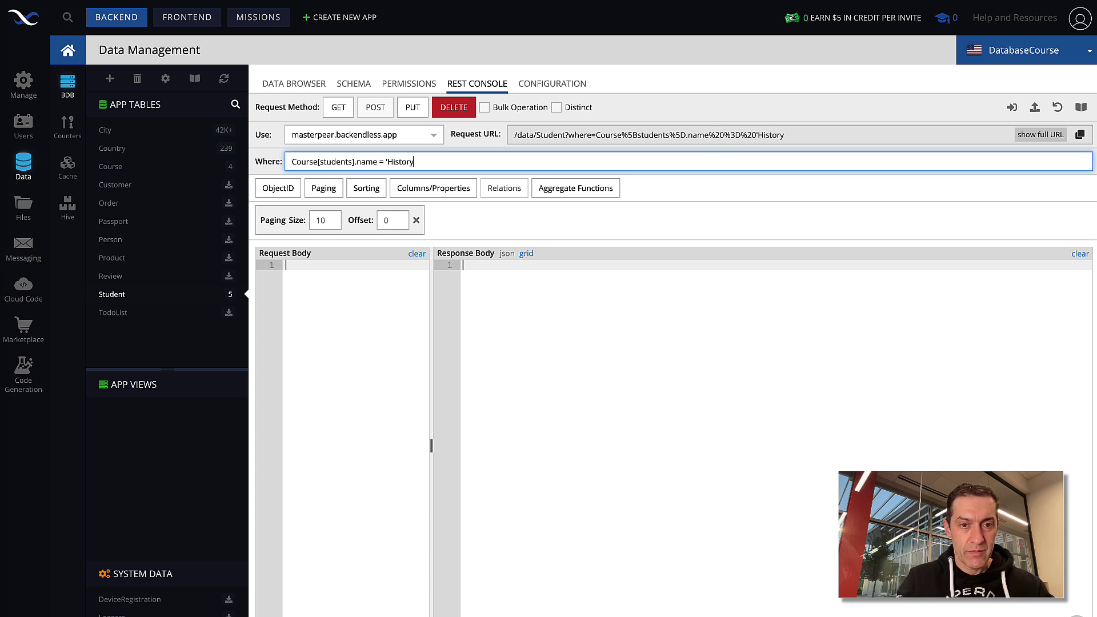
{"action": "type", "text": "'"}
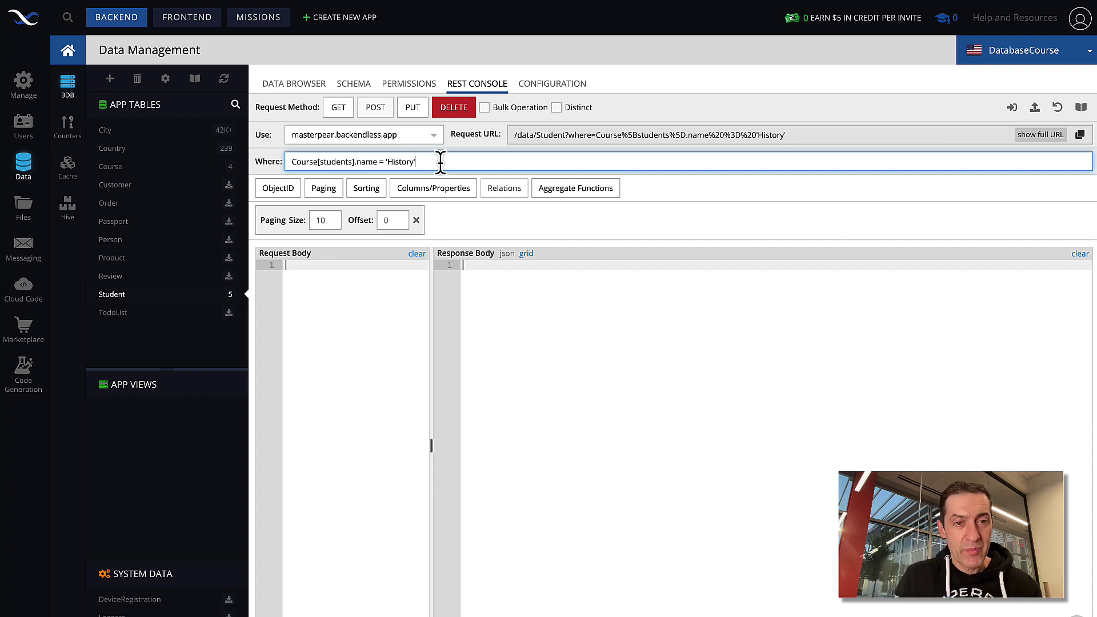
{"action": "left_click", "coordinate": [343, 108]}
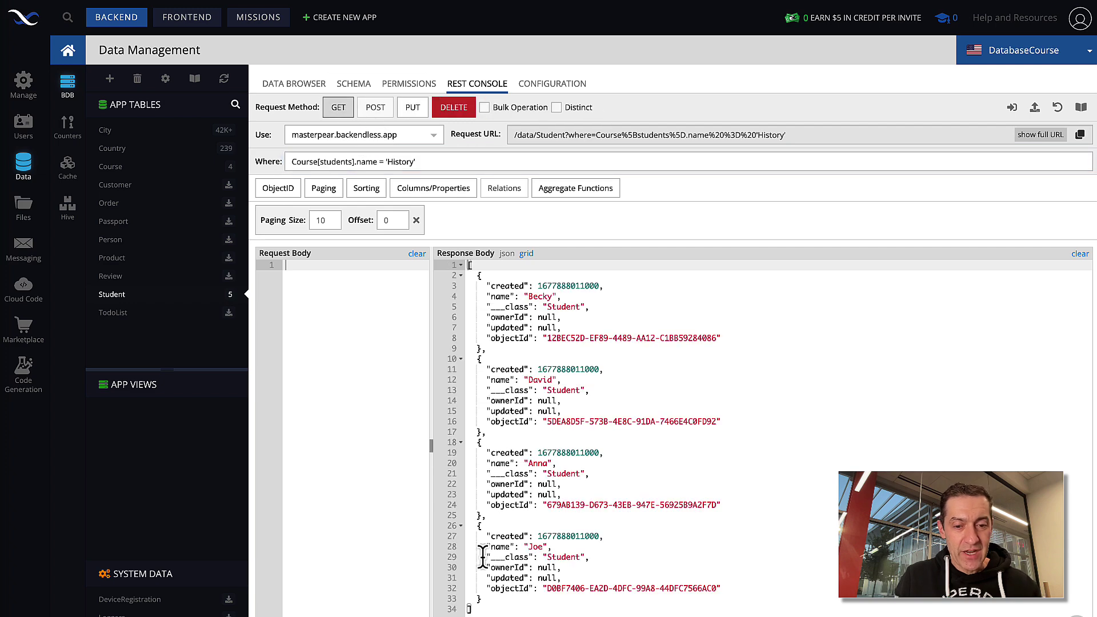
{"action": "left_click_drag", "start_coordinate": [490, 611], "coordinate": [465, 266]}
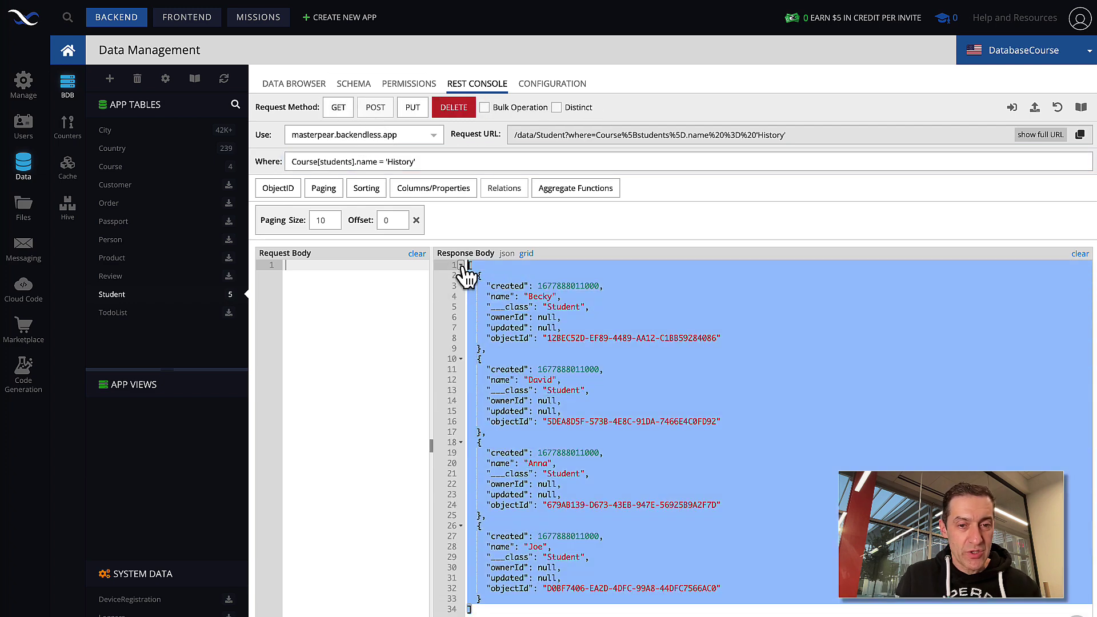
{"action": "left_click", "coordinate": [719, 318]}
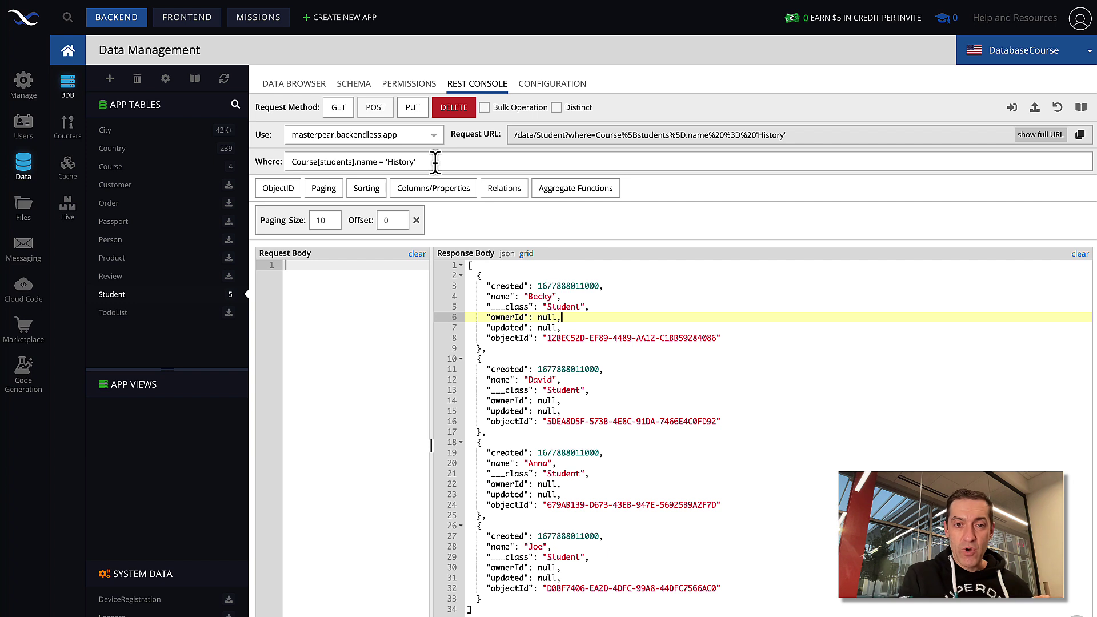
- Change the where clause of the Student request to Course[students].objectId = 'XXXXXX'
{"action": "left_click", "coordinate": [368, 161]}
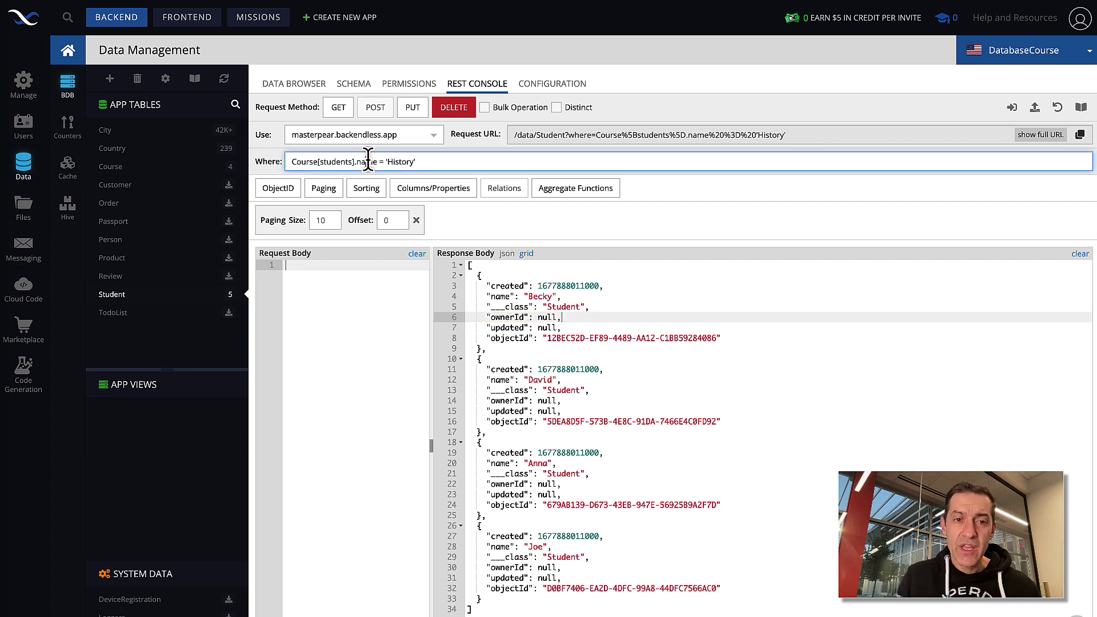
{"action": "double_click", "coordinate": [364, 160]}
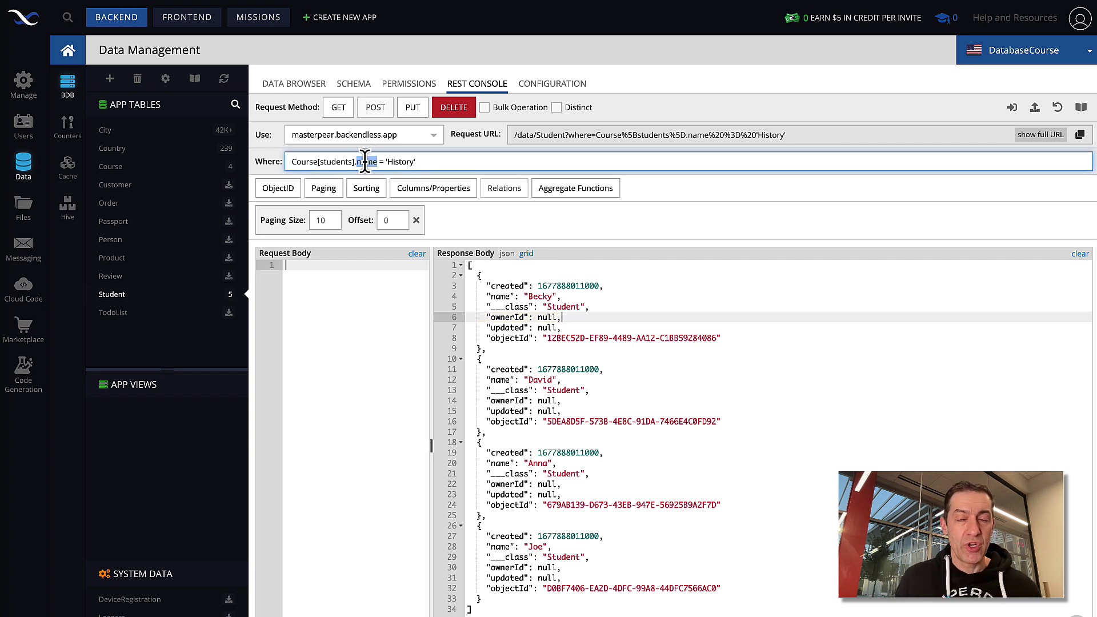
{"action": "type", "text": "objectId"}
{"action": "key", "text": "Right"}
{"action": "key", "text": "Right"}
{"action": "key", "text": "Right"}
{"action": "key", "text": "Right"}
{"action": "key", "text": "ctrl+shift+Right"}
{"action": "type", "text": "XXXXXX"}
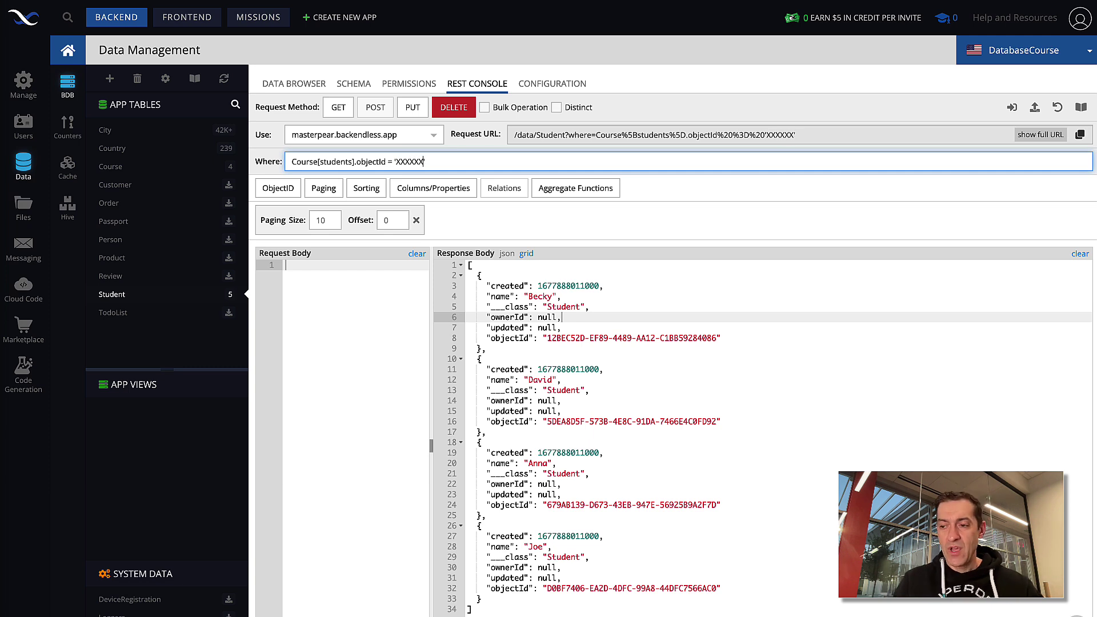
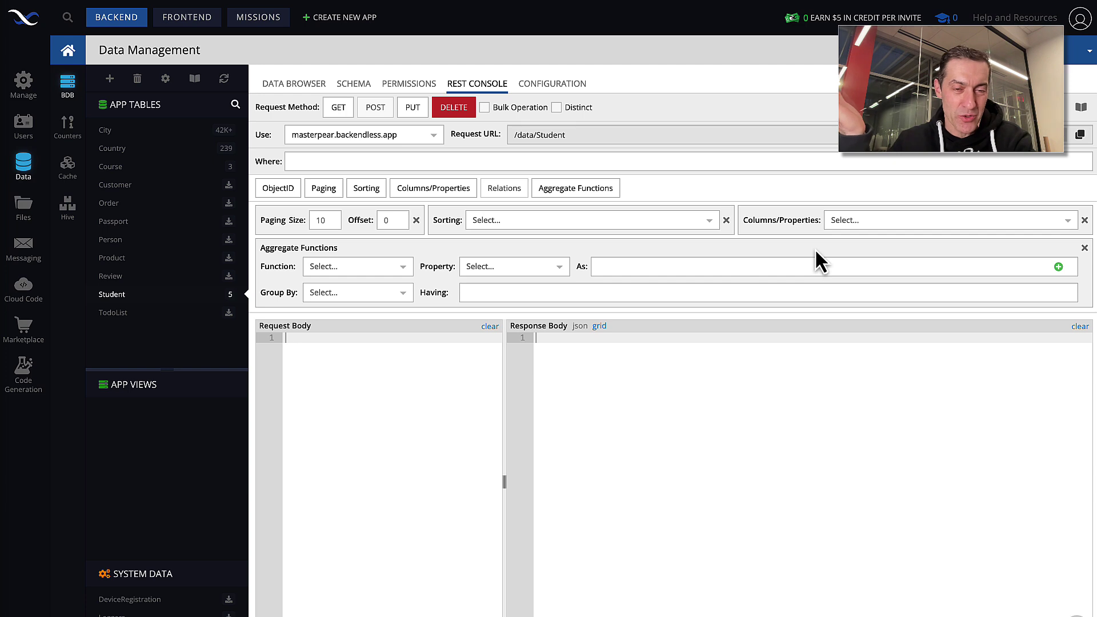
- Remove the sorting option from the Student request and add the properties COUNT(Course[students]) as courseCount and *
{"action": "left_click", "coordinate": [727, 221]}
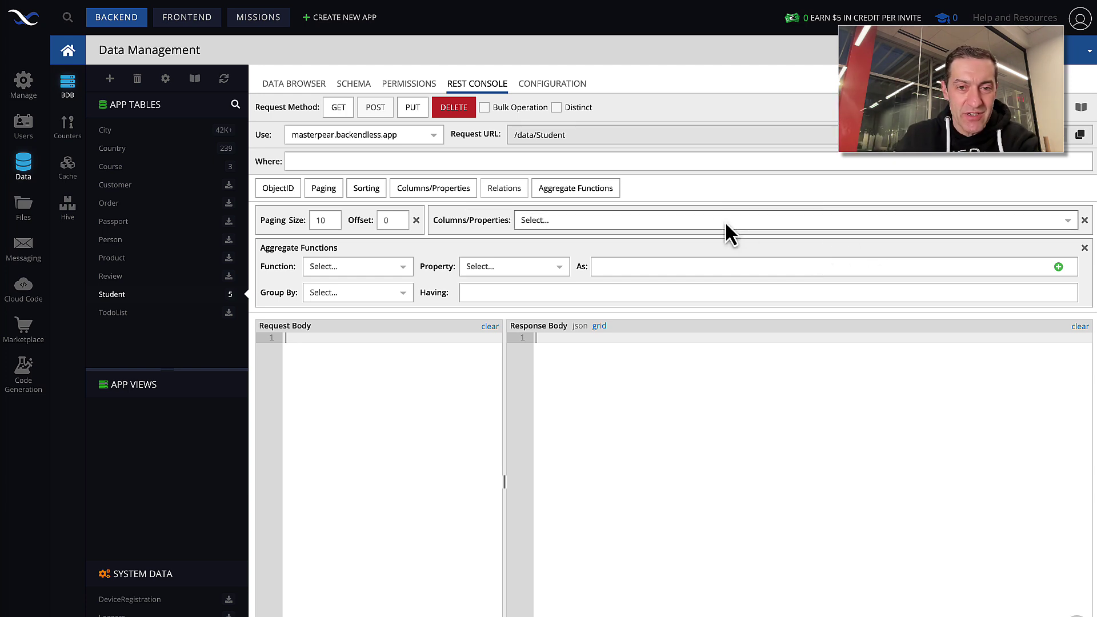
{"action": "left_click", "coordinate": [604, 226]}
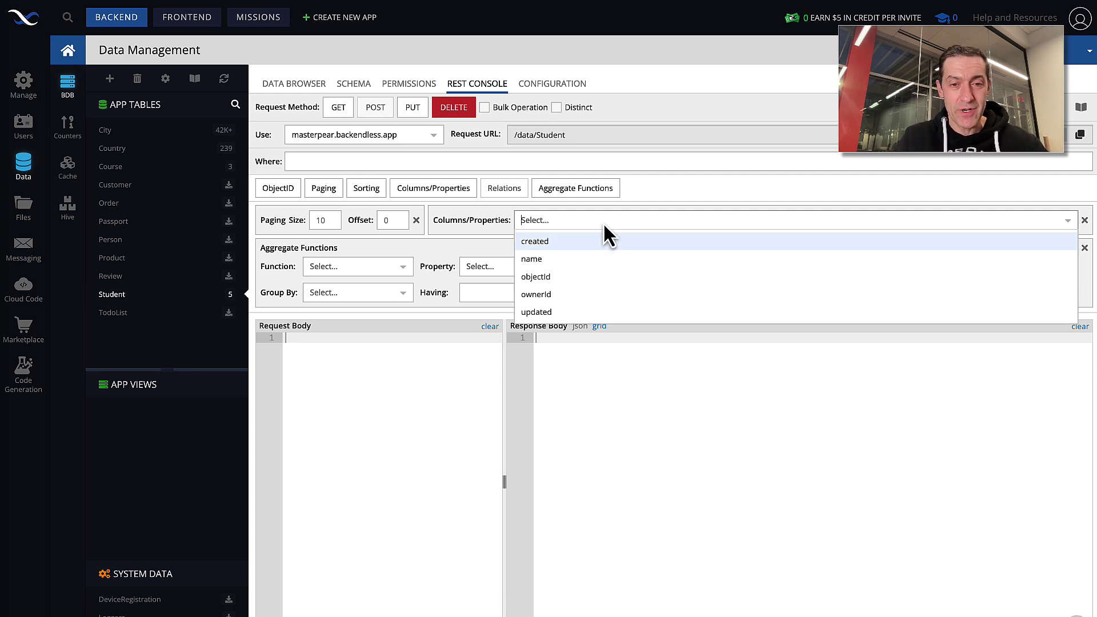
{"action": "type", "text": "COUNT("}
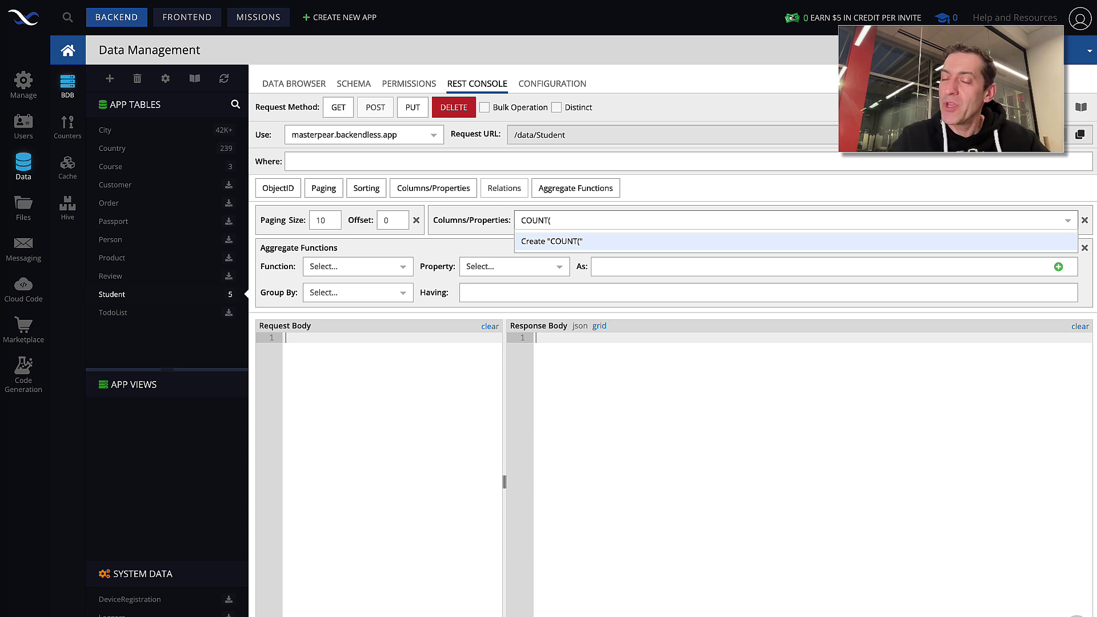
{"action": "type", "text": "Course[students"}
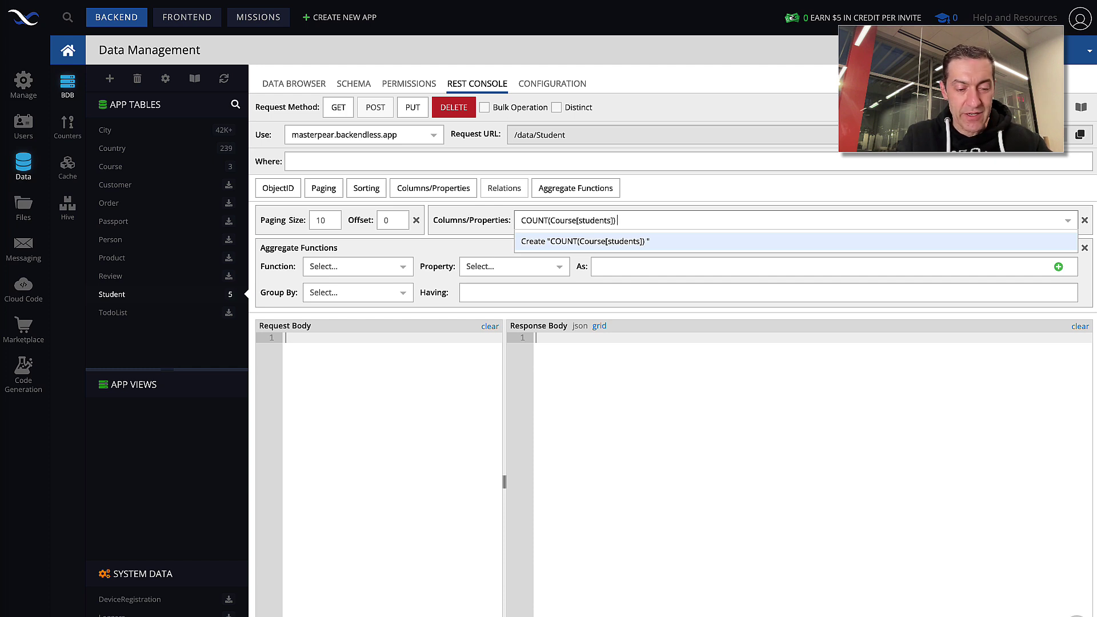
{"action": "type", "text": "]) as courseCount"}
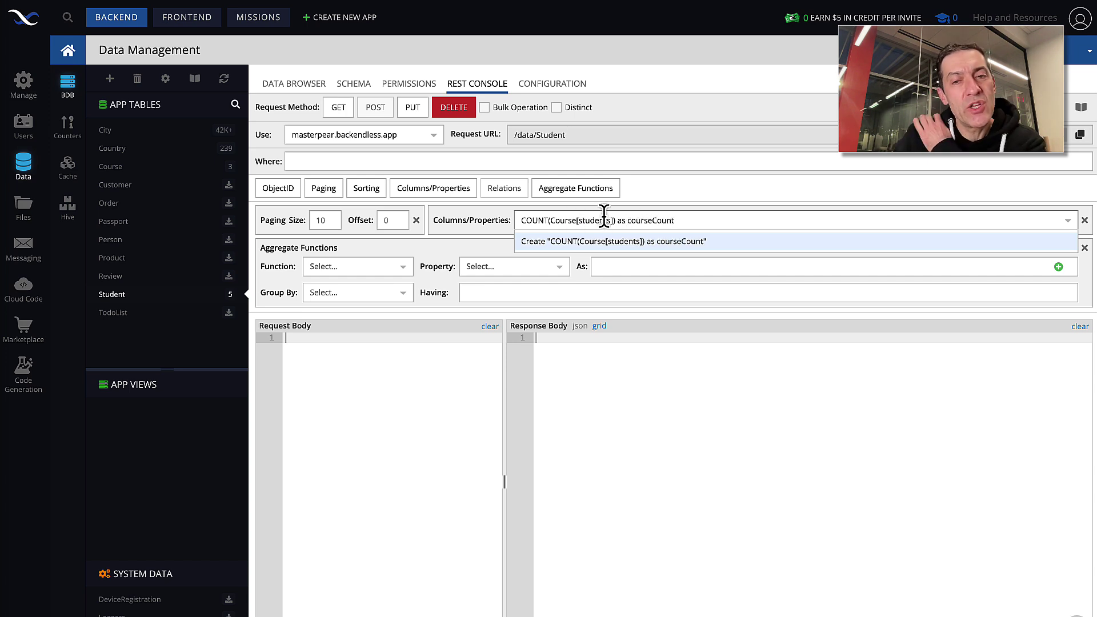
{"action": "left_click", "coordinate": [725, 234]}
{"action": "type", "text": "*"}
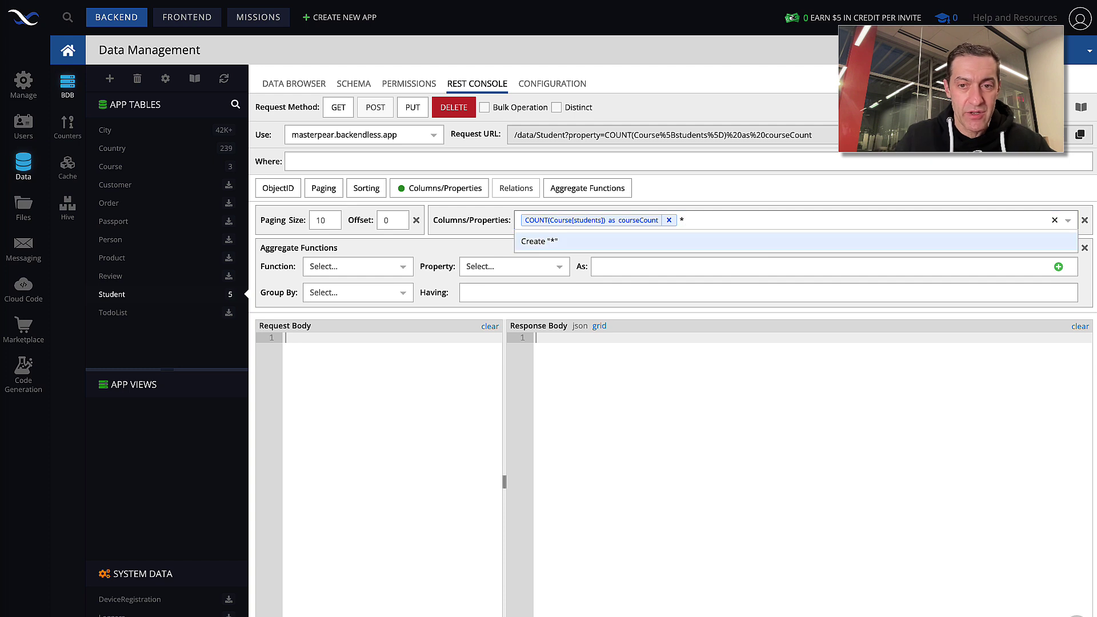
{"action": "key", "text": "Return"}
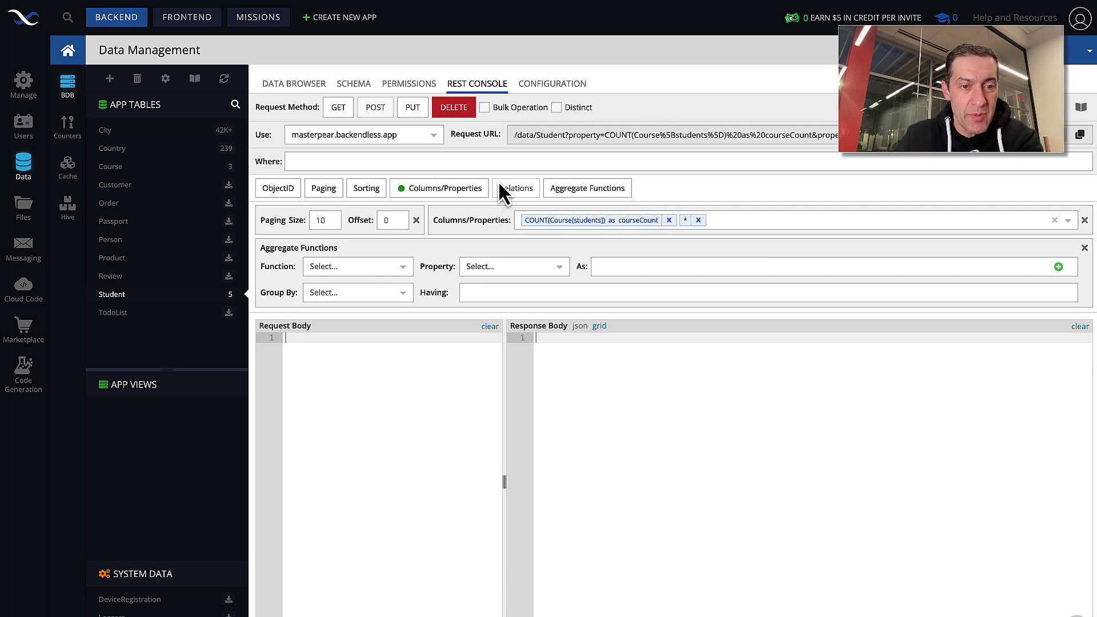
- Group the Student results by objectId and run the GET request
{"action": "left_click", "coordinate": [344, 294]}
{"action": "left_click", "coordinate": [343, 350]}
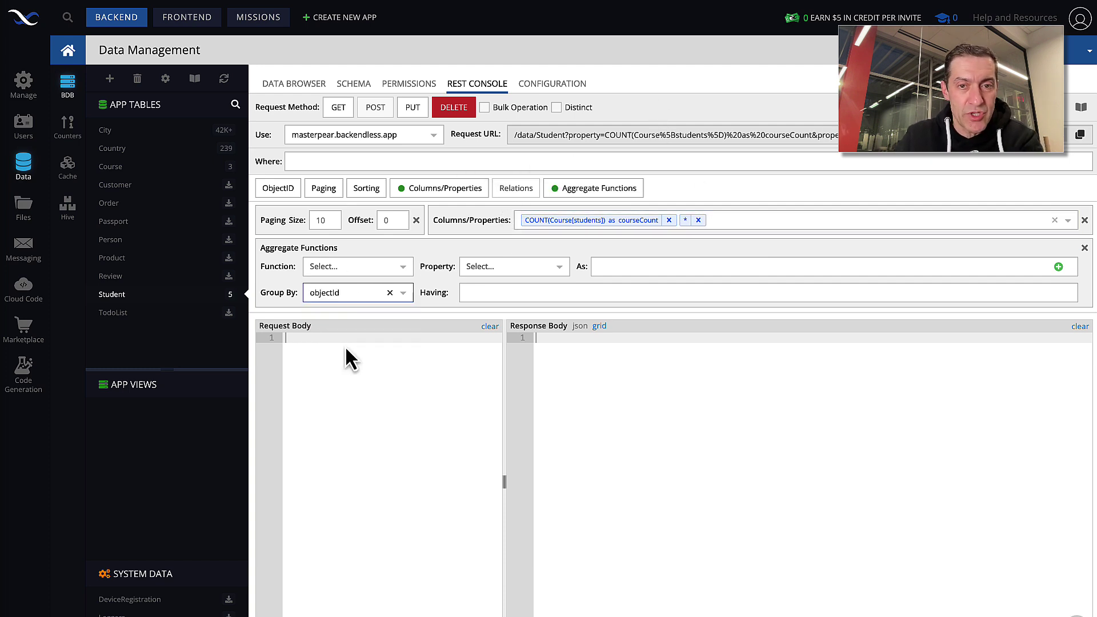
{"action": "left_click", "coordinate": [338, 107]}
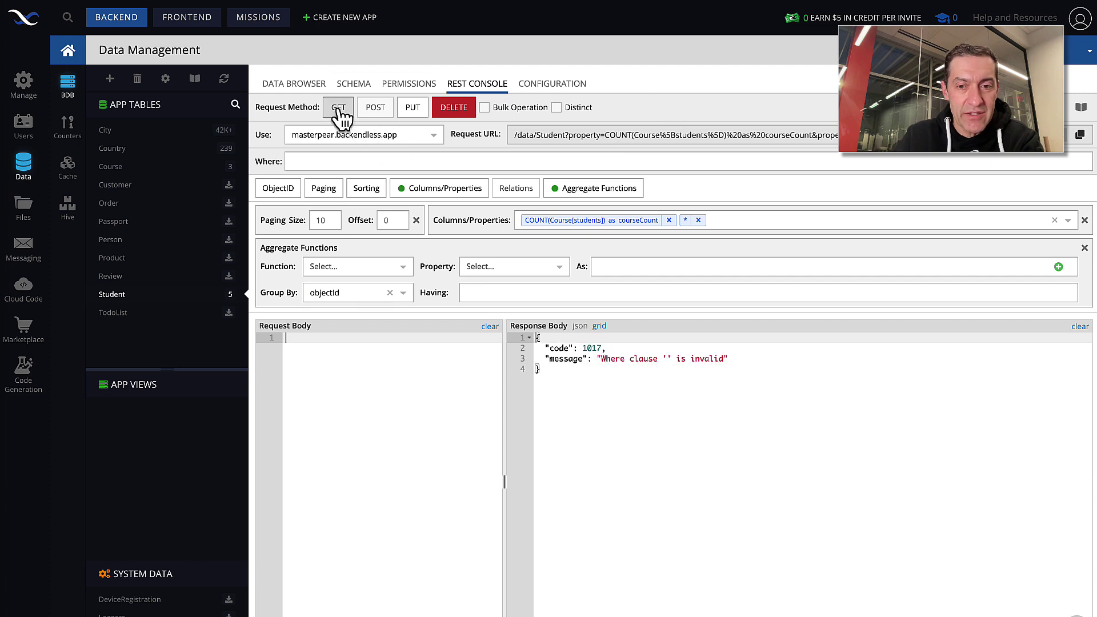
- Change the counted property to COUNT(Course[students].objectId) as courseCount and run the GET request again
{"action": "left_click", "coordinate": [633, 220]}
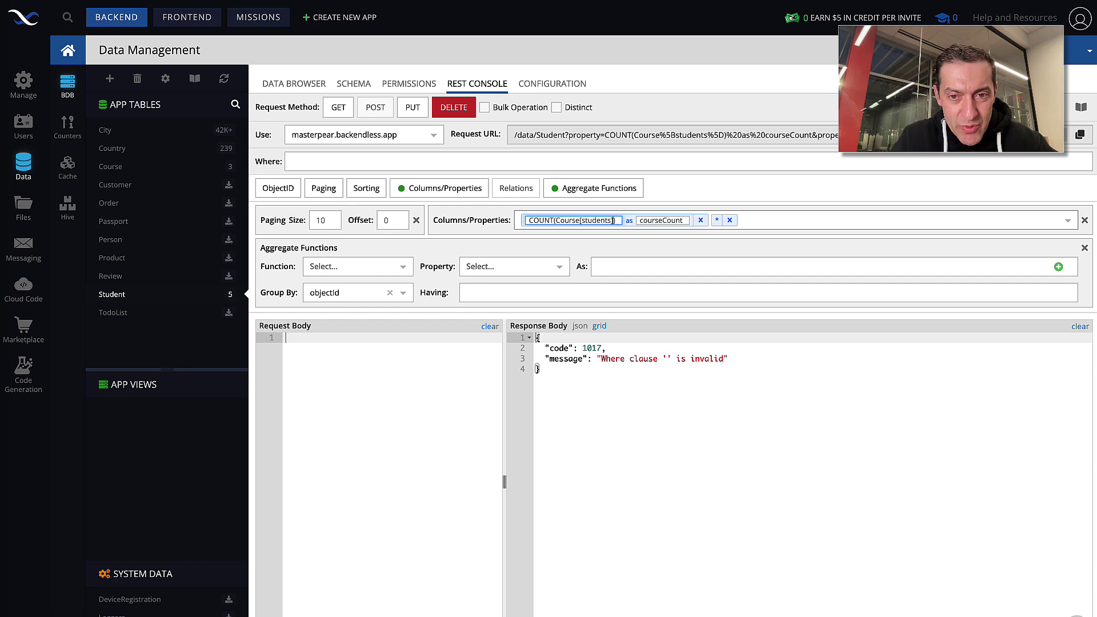
{"action": "type", "text": ".objectId"}
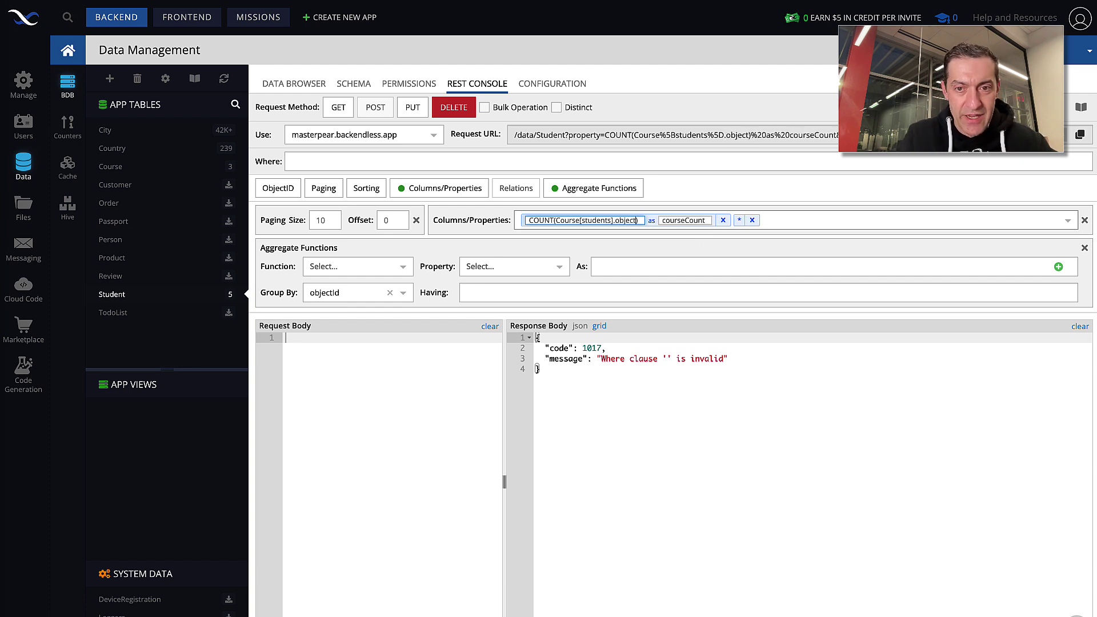
{"action": "key", "text": "Return"}
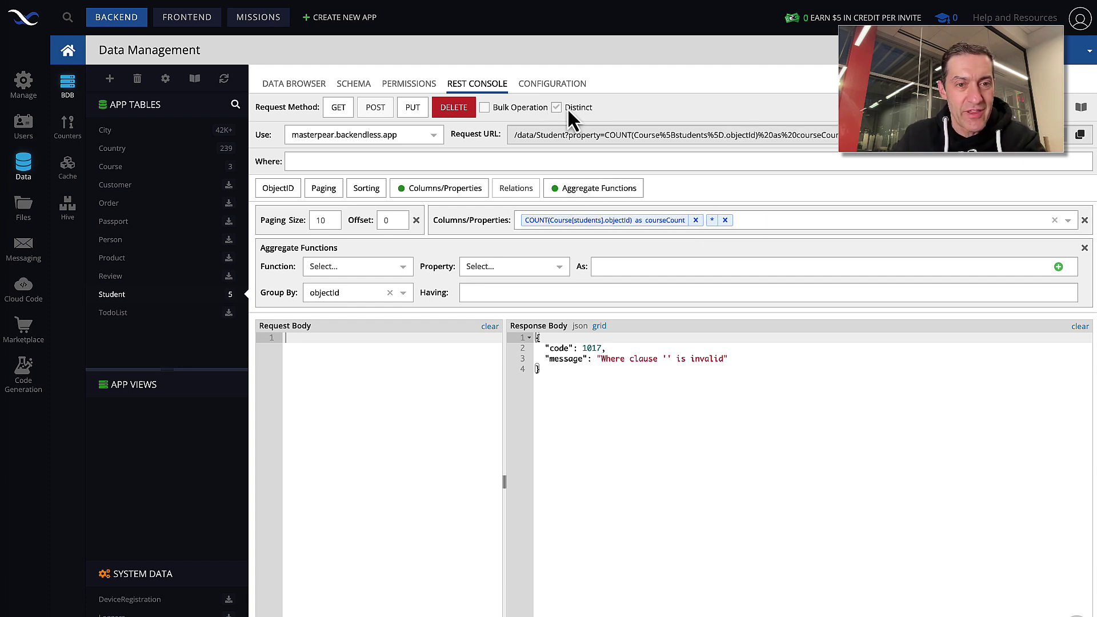
{"action": "left_click", "coordinate": [343, 109]}
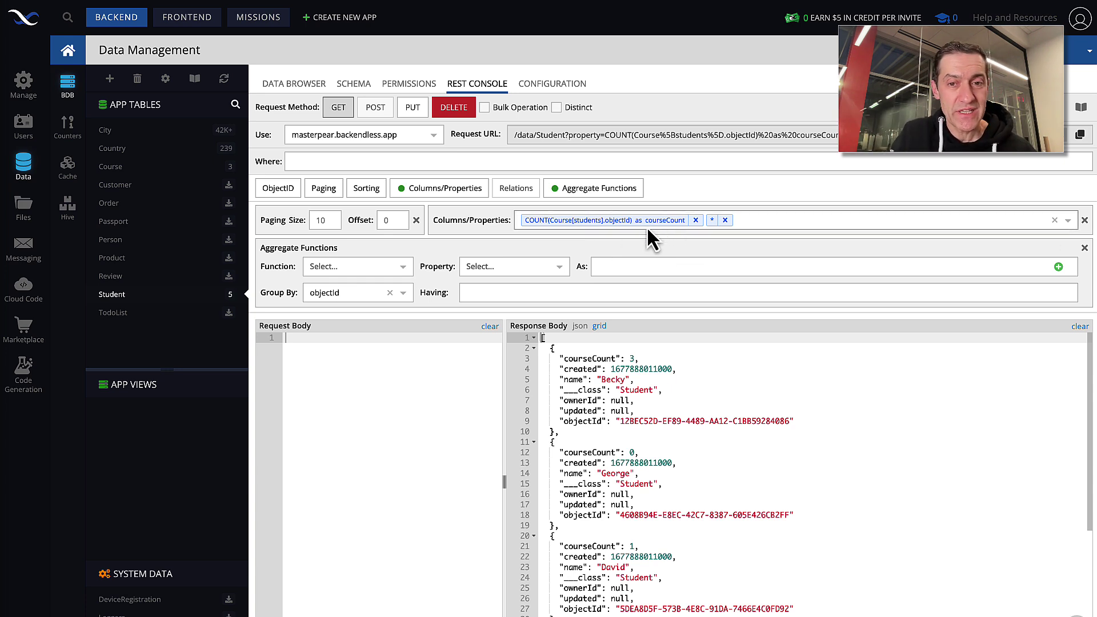
- Examine the courseCount value returned for each Student record in the response
{"action": "left_click_drag", "start_coordinate": [640, 359], "coordinate": [553, 360]}
{"action": "left_click", "coordinate": [632, 347]}
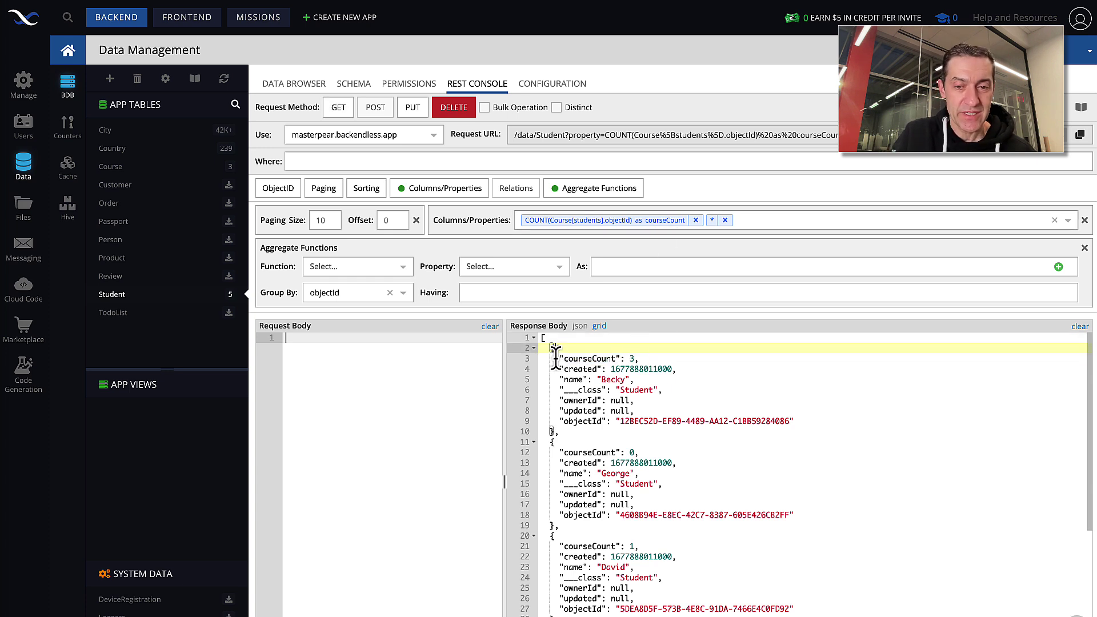
{"action": "left_click_drag", "start_coordinate": [642, 358], "coordinate": [552, 359]}
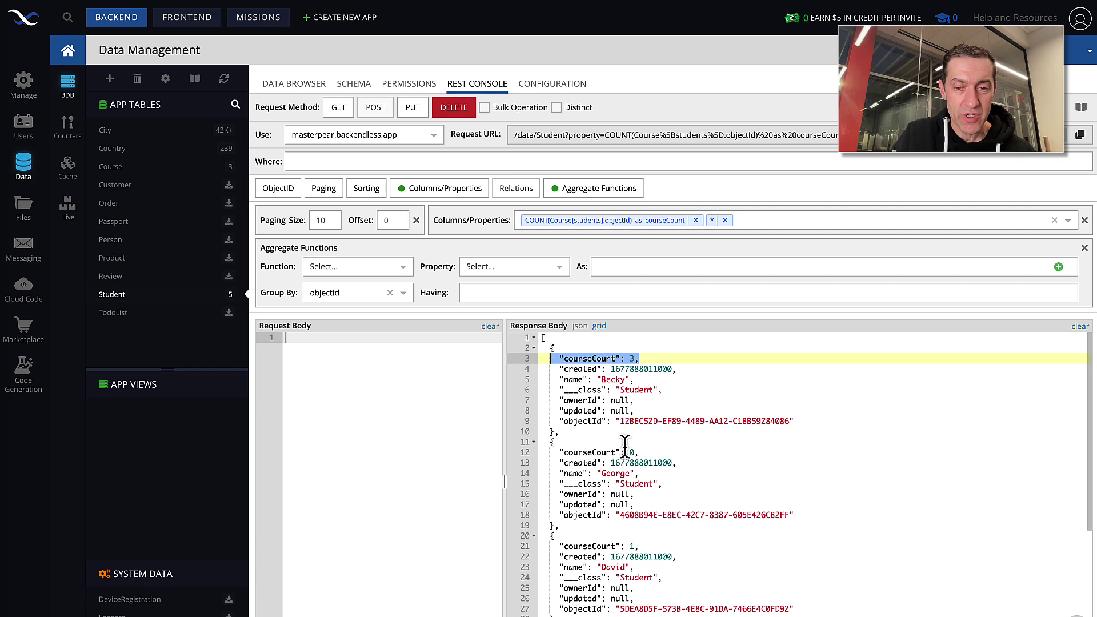
{"action": "left_click_drag", "start_coordinate": [640, 453], "coordinate": [573, 453]}
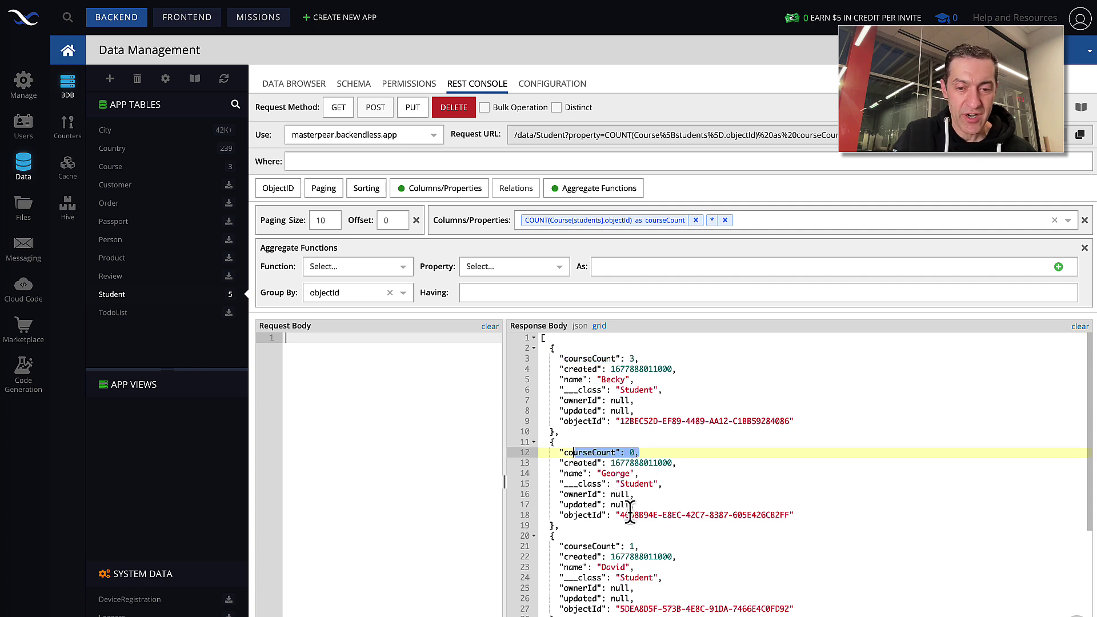
{"action": "scroll", "coordinate": [631, 513], "scroll_direction": "down", "scroll_amount": 2}
{"action": "scroll", "coordinate": [659, 495], "scroll_direction": "up", "scroll_amount": 2}
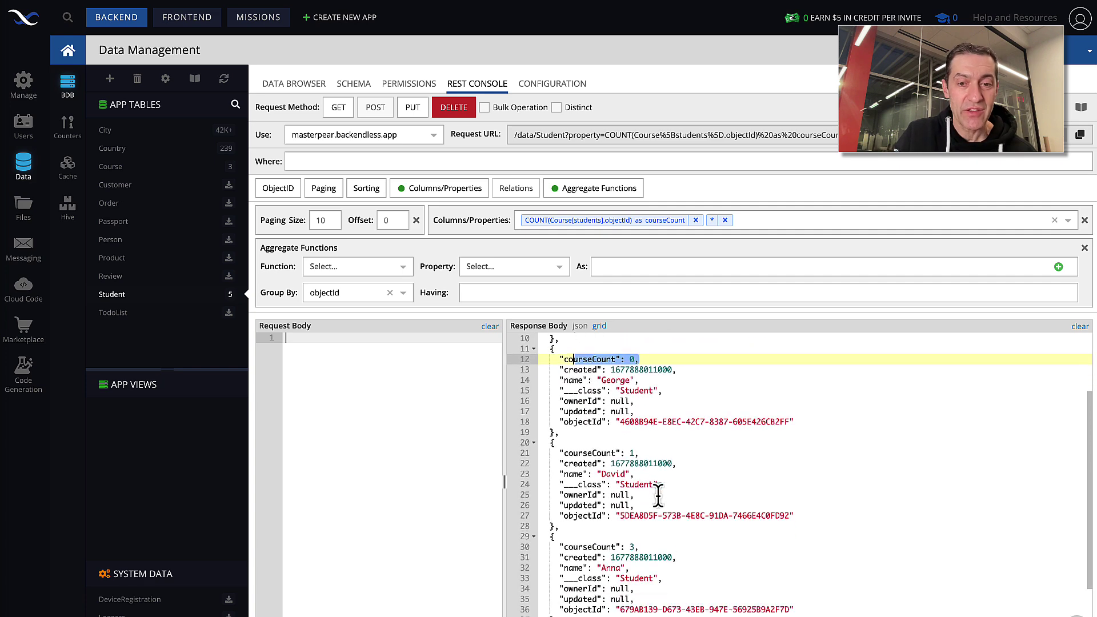
{"action": "scroll", "coordinate": [668, 440], "scroll_direction": "down", "scroll_amount": 5}
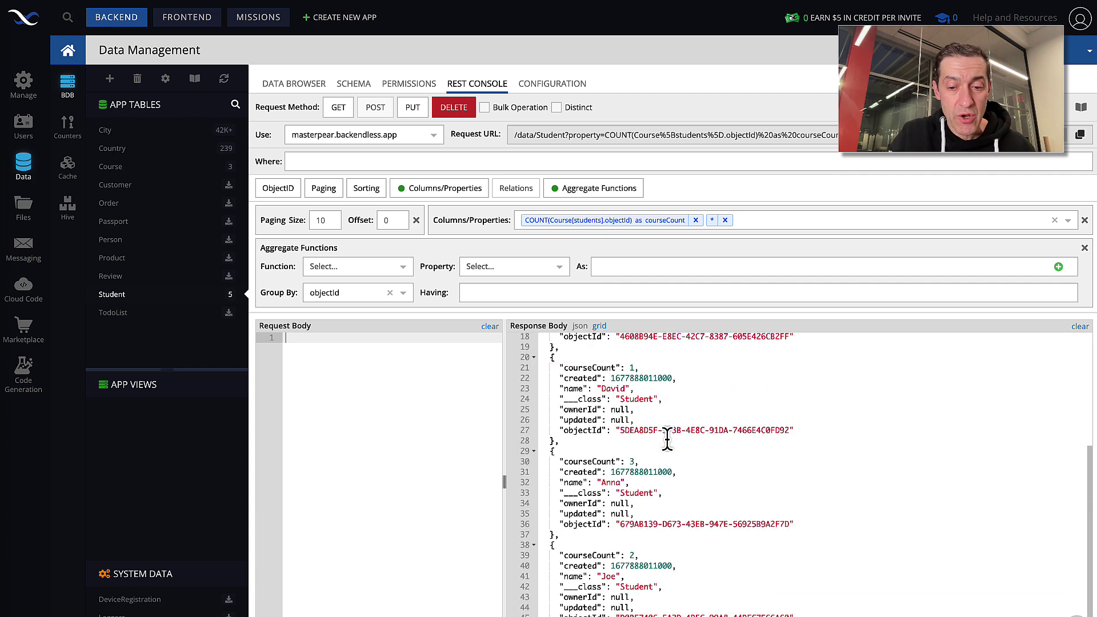
{"action": "scroll", "coordinate": [668, 440], "scroll_direction": "up", "scroll_amount": 5}
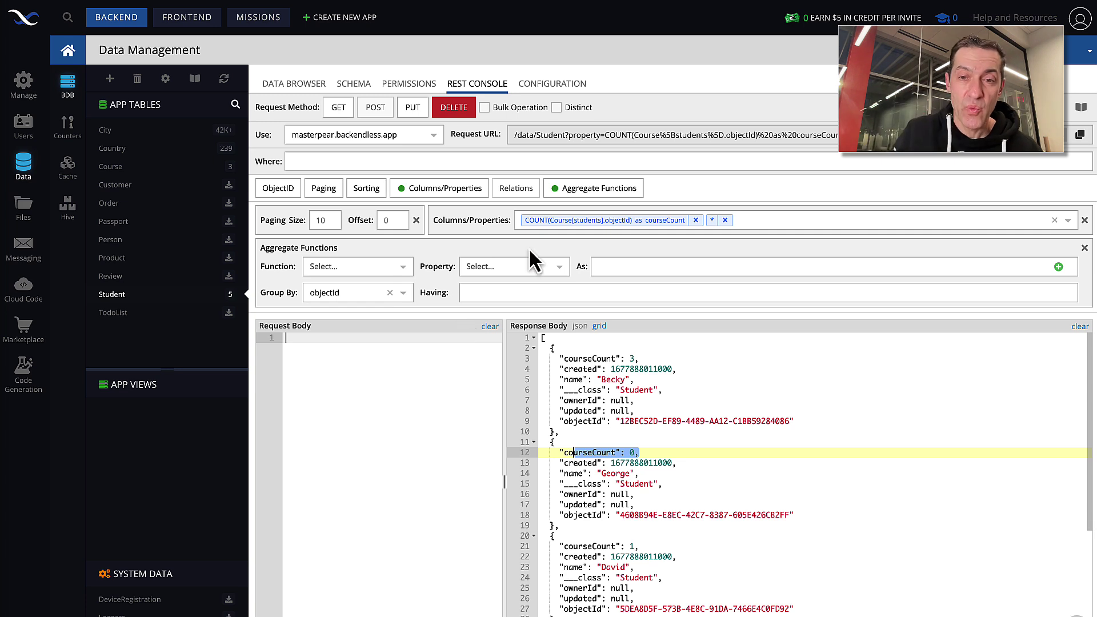
- Run the Student request without grouping for comparison, and restore the grouping by objectId and rerun it
{"action": "left_click", "coordinate": [390, 292]}
{"action": "left_click", "coordinate": [339, 109]}
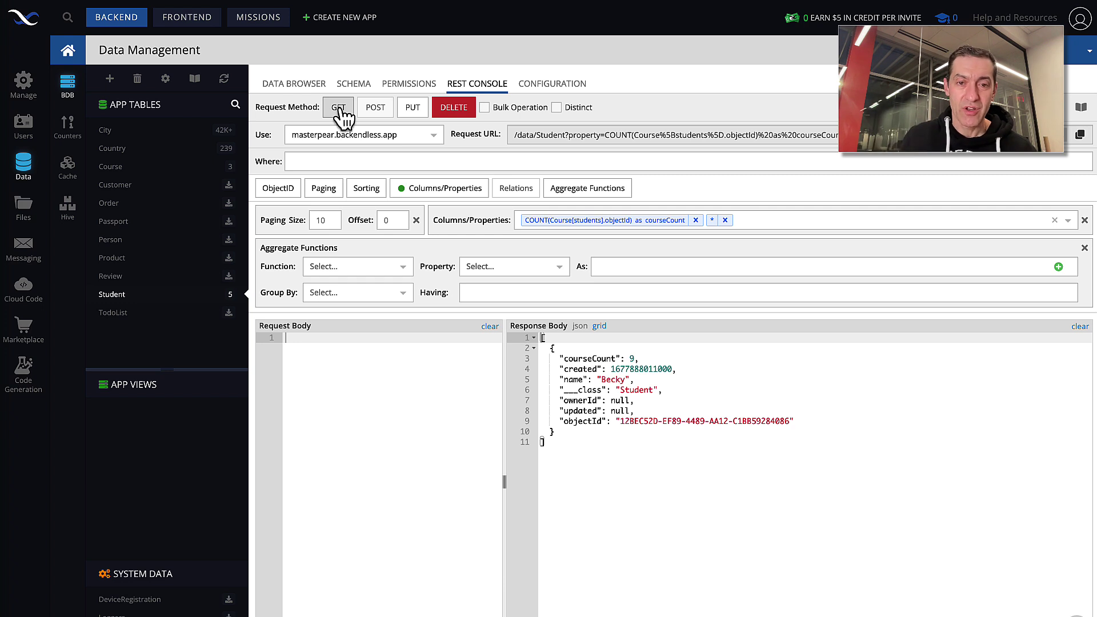
{"action": "left_click", "coordinate": [330, 294]}
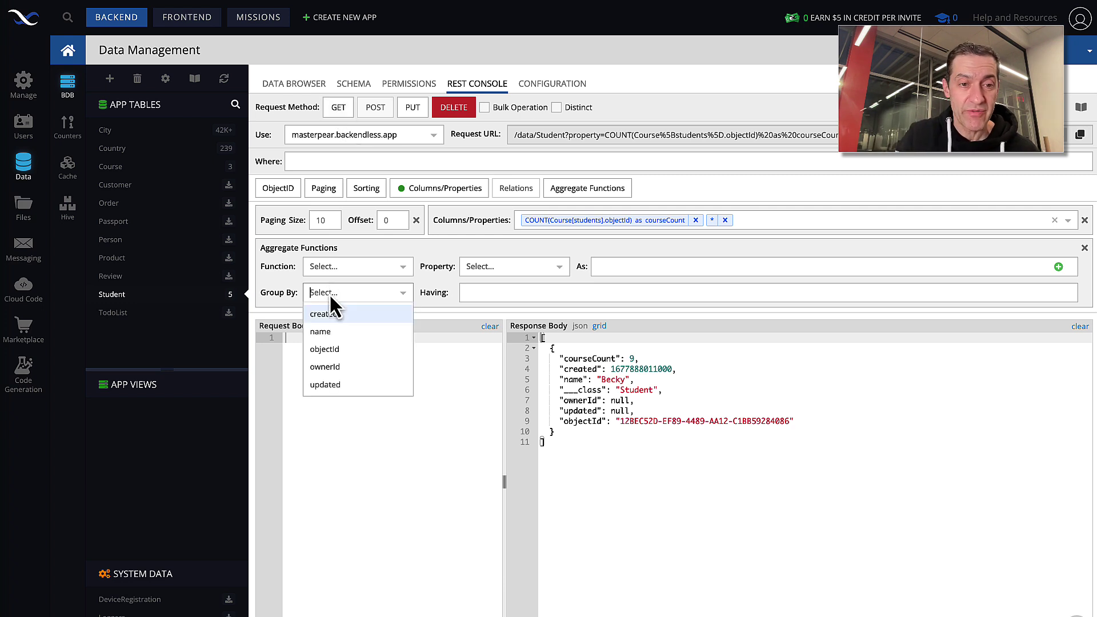
{"action": "left_click", "coordinate": [342, 349]}
{"action": "left_click", "coordinate": [339, 107]}
{"action": "scroll", "coordinate": [691, 387], "scroll_direction": "down", "scroll_amount": 3}
{"action": "scroll", "coordinate": [691, 387], "scroll_direction": "up", "scroll_amount": 3}
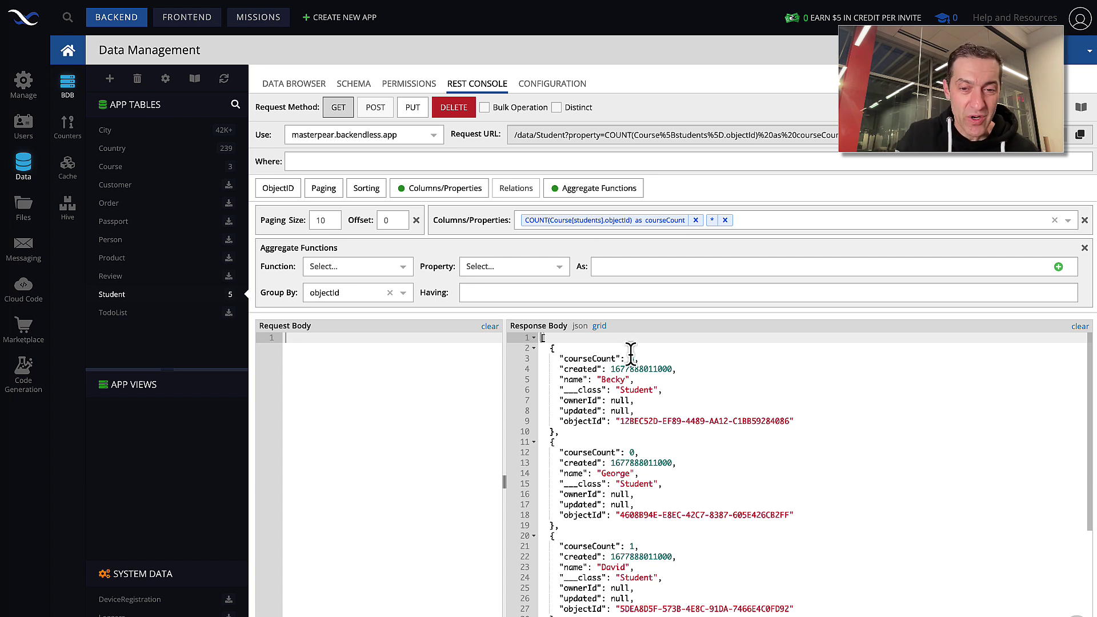
- Add sorting by courseCount in descending order to the Student request and retrieve the records
{"action": "left_click", "coordinate": [366, 189]}
{"action": "left_click", "coordinate": [469, 216]}
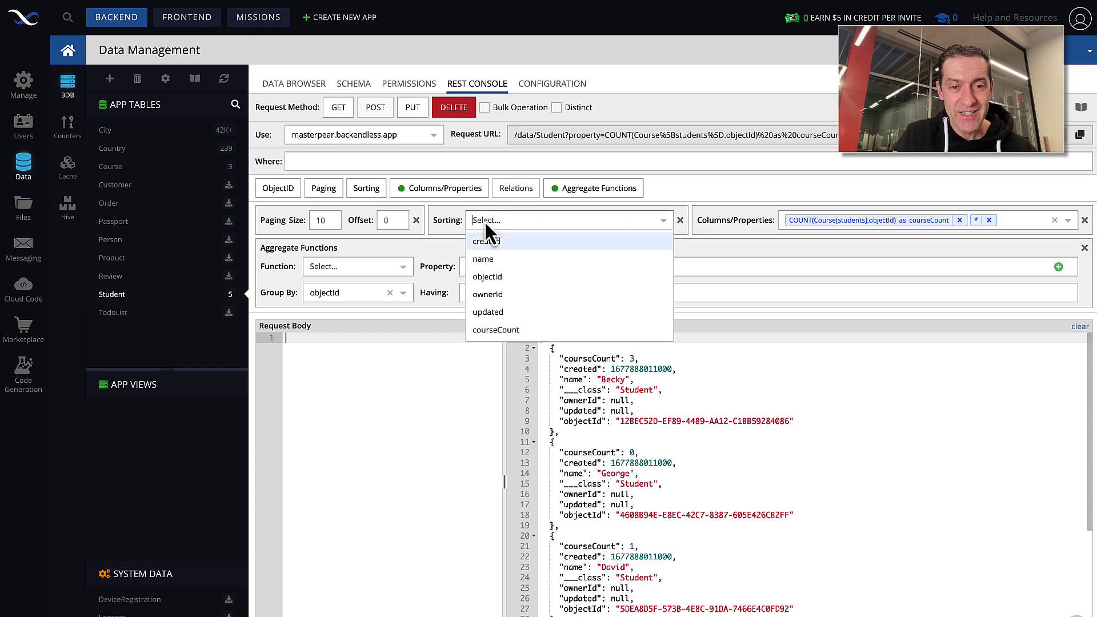
{"action": "left_click", "coordinate": [523, 329]}
{"action": "left_click", "coordinate": [338, 109]}
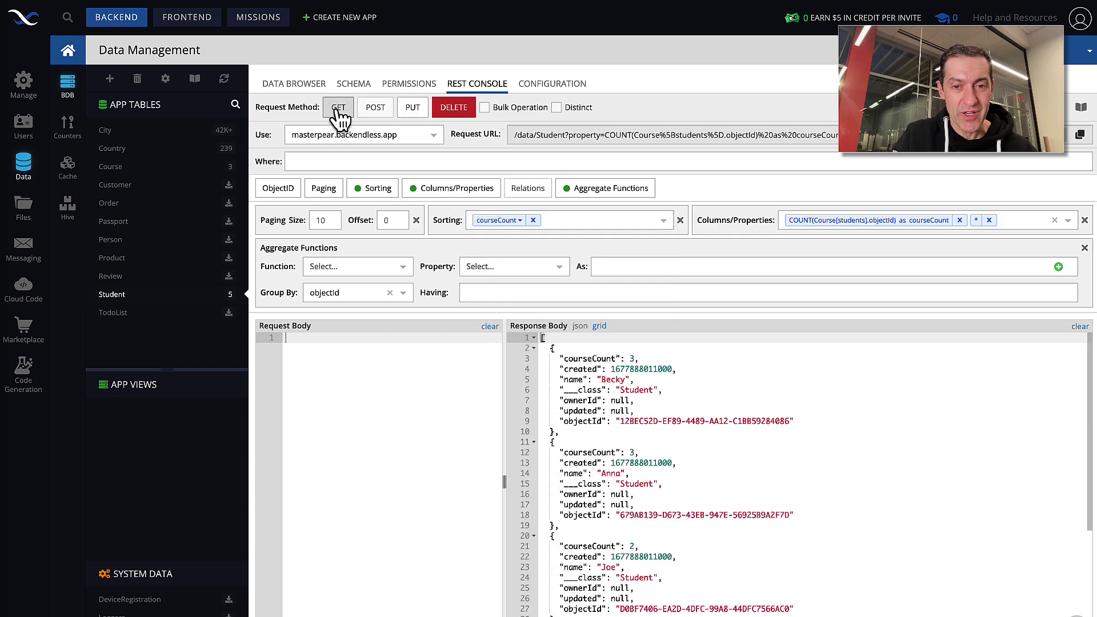
{"action": "scroll", "coordinate": [705, 393], "scroll_direction": "down", "scroll_amount": 3}
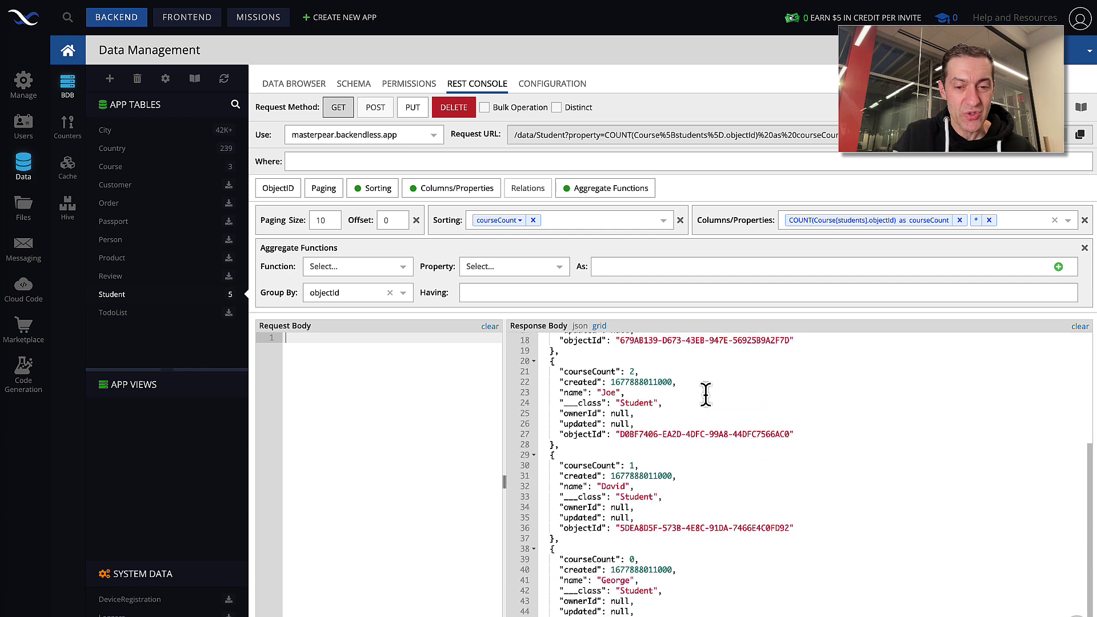
{"action": "scroll", "coordinate": [686, 378], "scroll_direction": "up", "scroll_amount": 3}
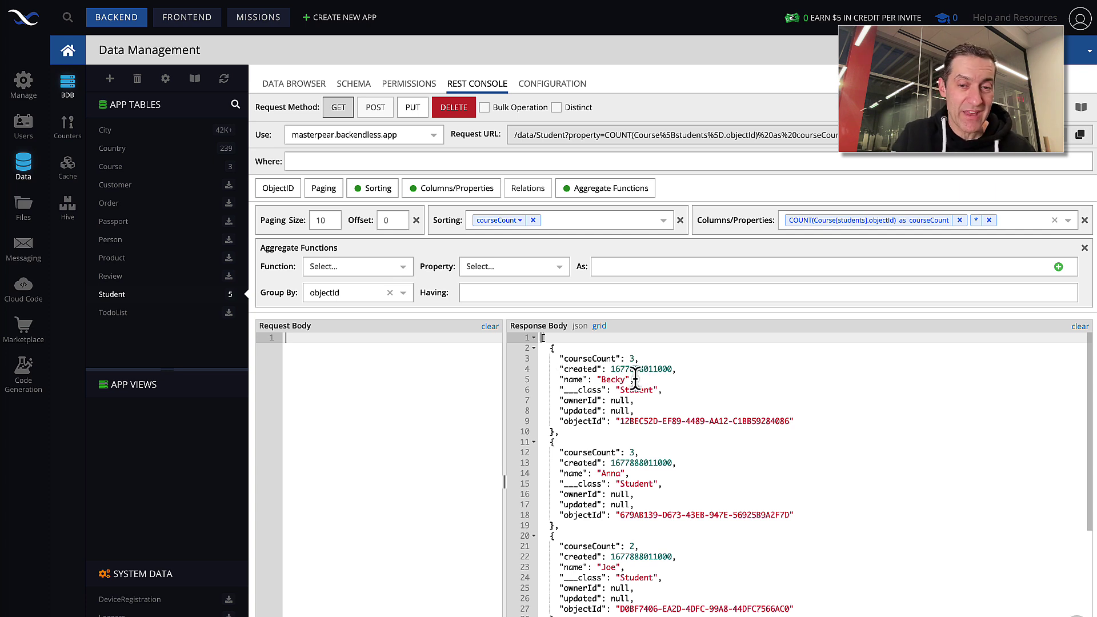
- Review the sorted student records and display the response as a grid
{"action": "left_click_drag", "start_coordinate": [636, 380], "coordinate": [550, 379]}
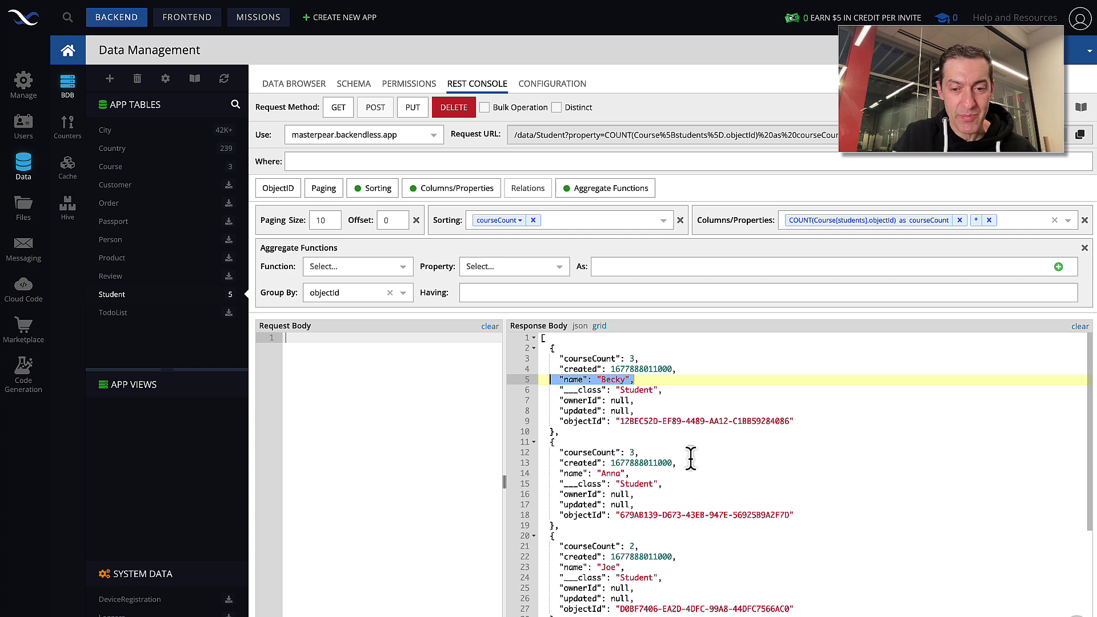
{"action": "scroll", "coordinate": [765, 469], "scroll_direction": "down", "scroll_amount": 1}
{"action": "scroll", "coordinate": [766, 470], "scroll_direction": "down", "scroll_amount": 1}
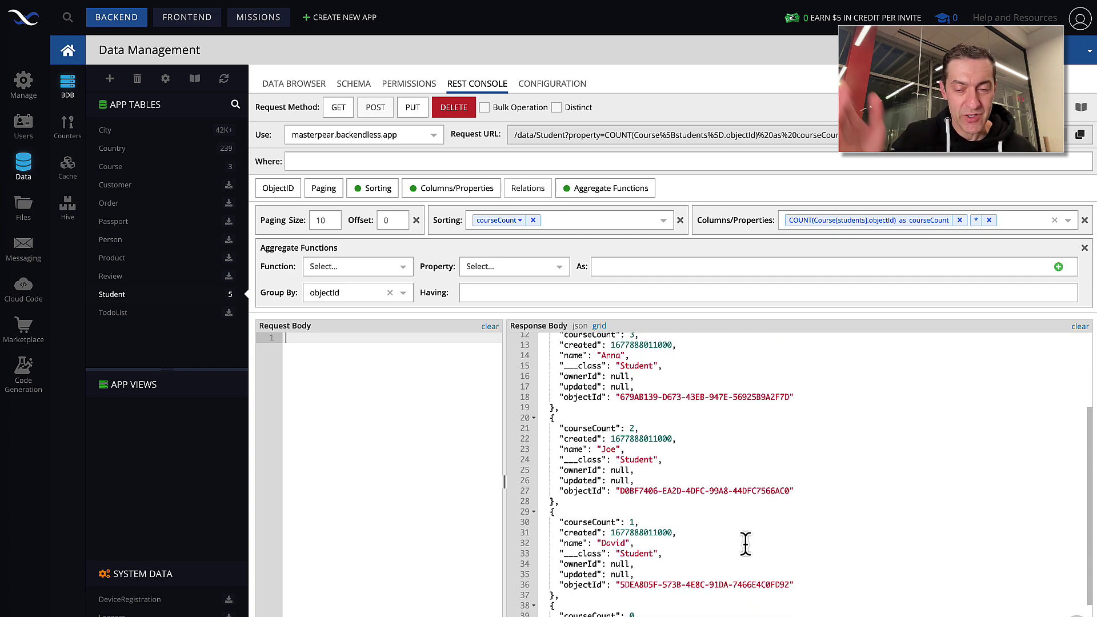
{"action": "scroll", "coordinate": [746, 543], "scroll_direction": "up", "scroll_amount": 3}
{"action": "left_click", "coordinate": [600, 326]}
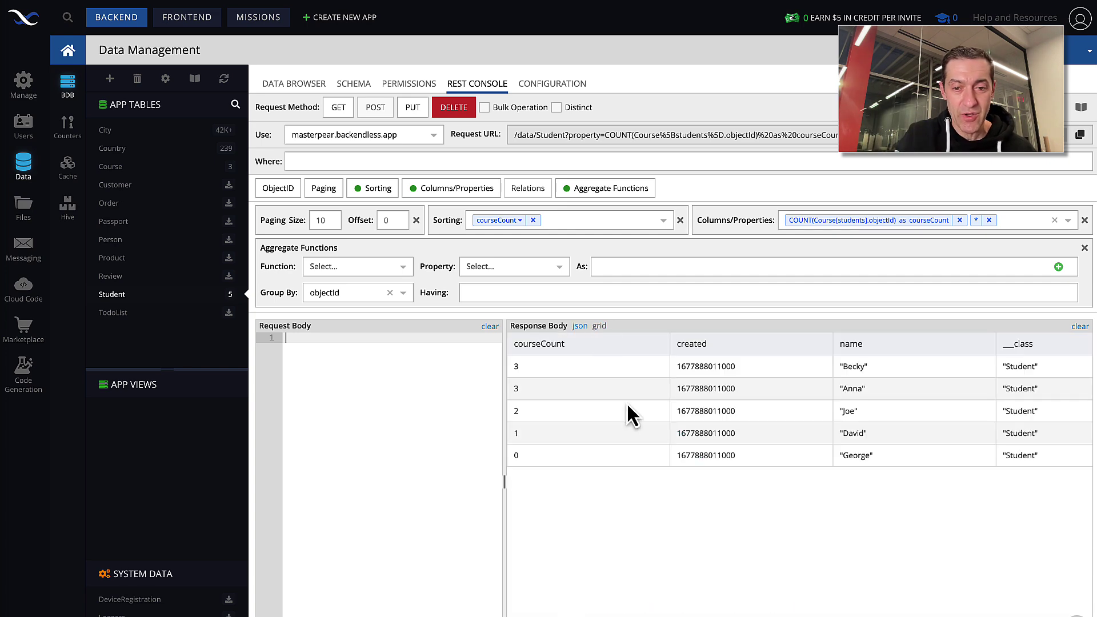